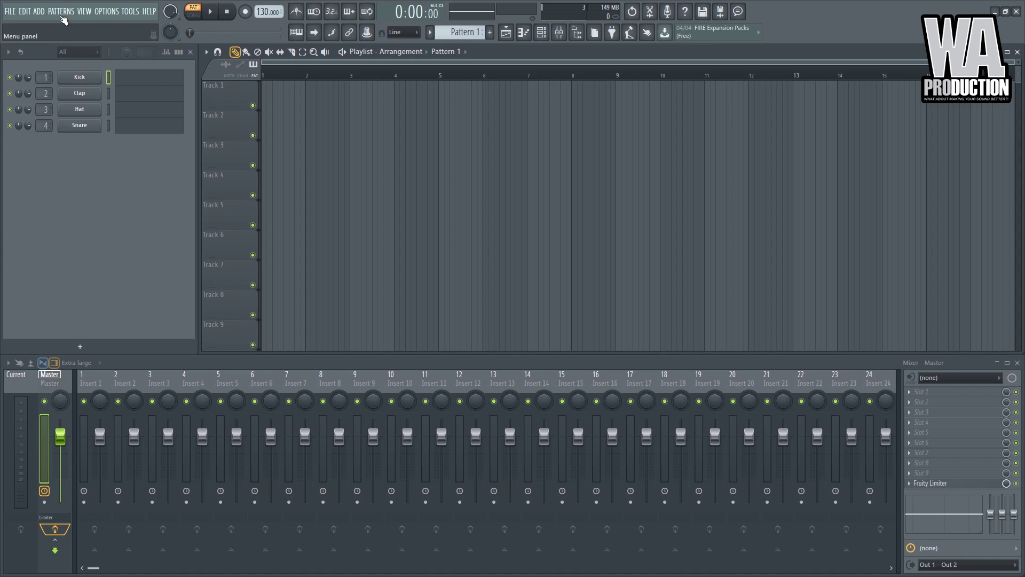
{"action": "left_click", "coordinate": [43, 13]}
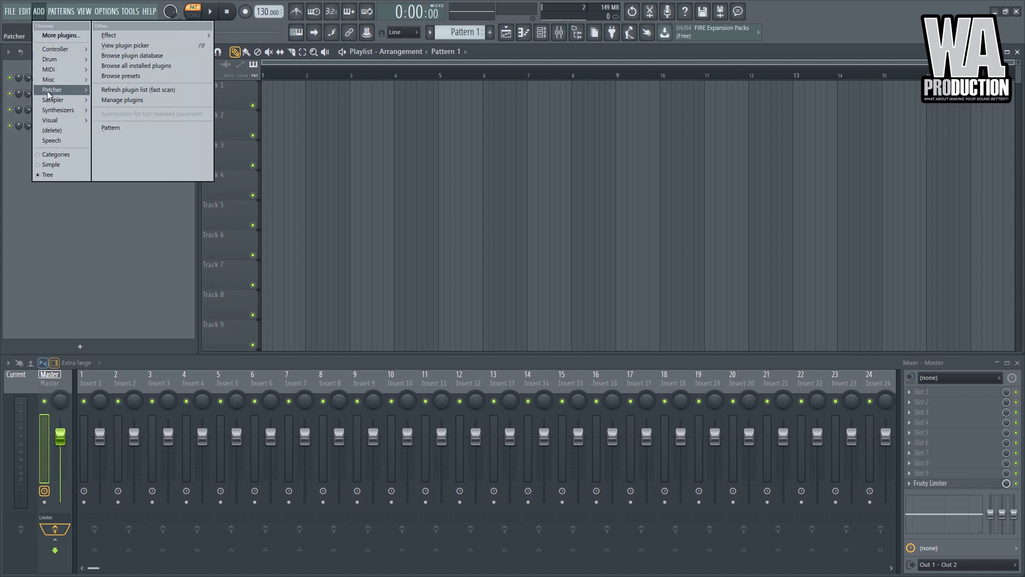
{"action": "mouse_move", "coordinate": [50, 103]}
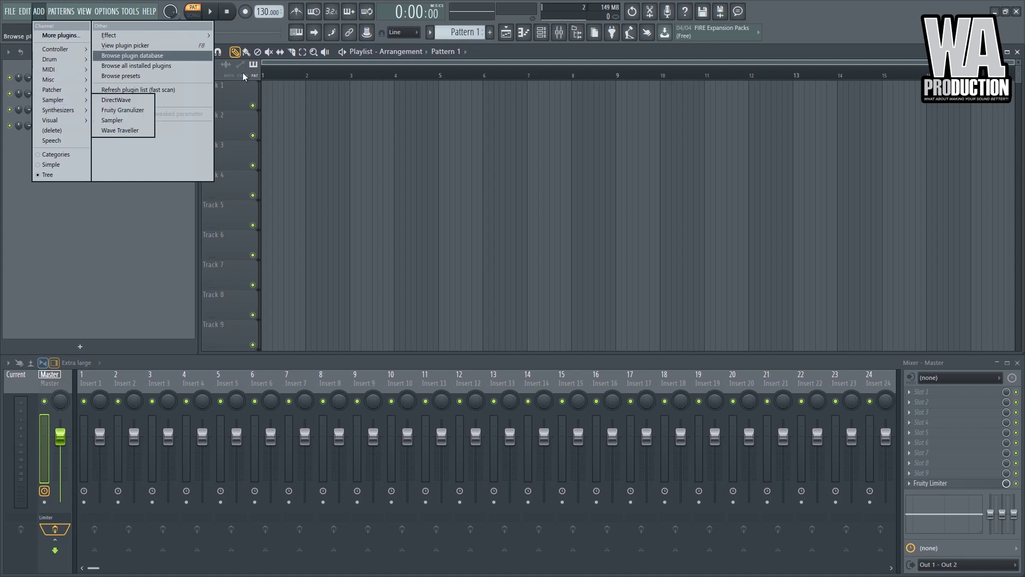
{"action": "left_click", "coordinate": [113, 229]}
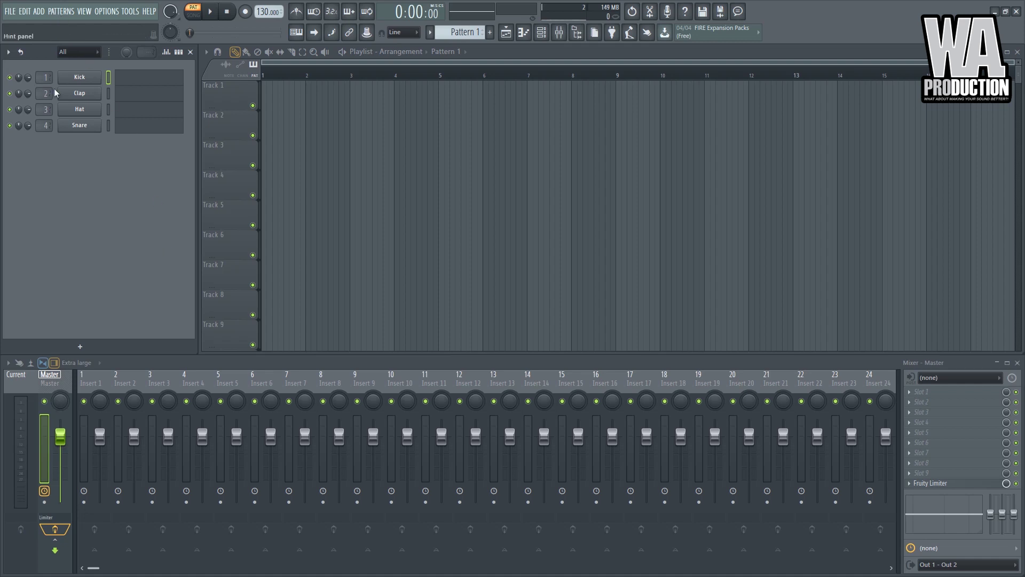
{"action": "left_click", "coordinate": [69, 16]}
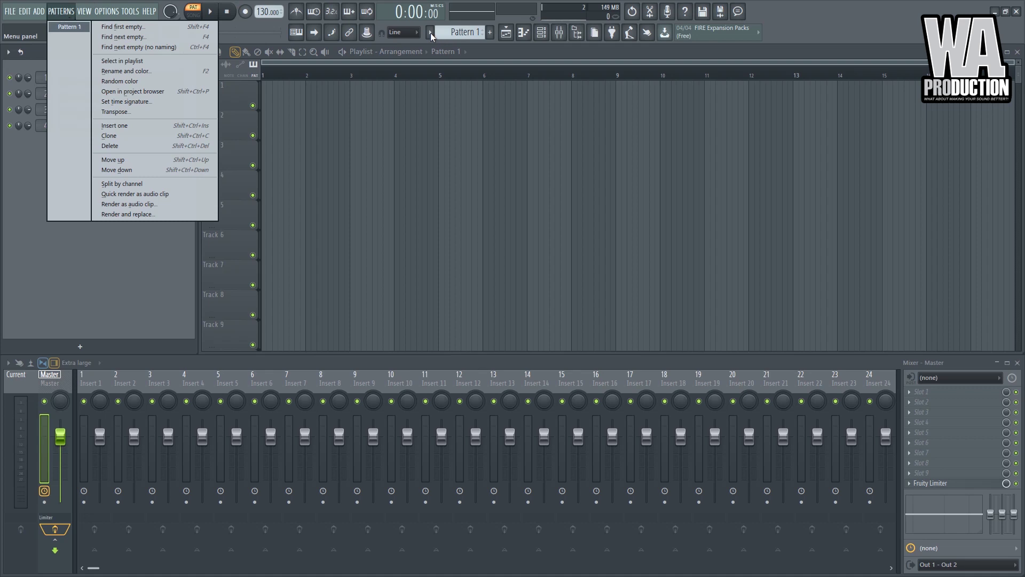
{"action": "left_click", "coordinate": [431, 33]}
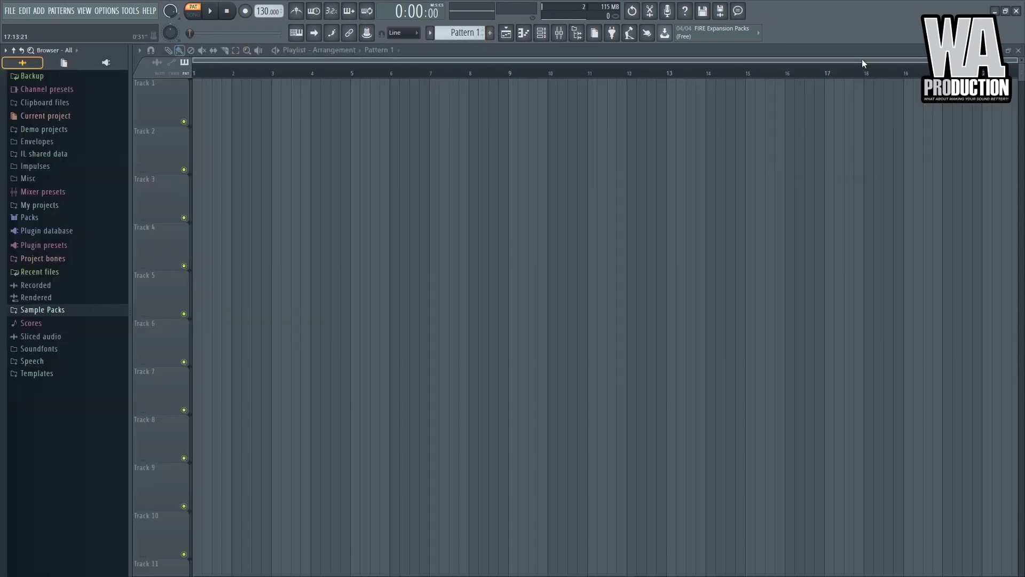
Tick Separators in the toolbar's right-click menu, then choose Edit to open the toolbar palette.
{"action": "right_click", "coordinate": [863, 26]}
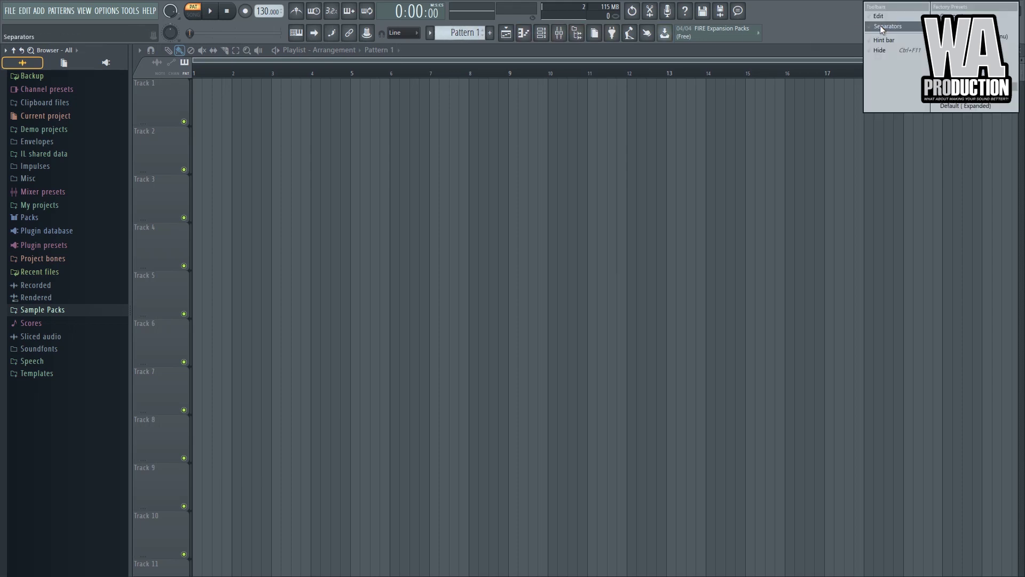
{"action": "left_click", "coordinate": [879, 26]}
{"action": "right_click", "coordinate": [887, 24]}
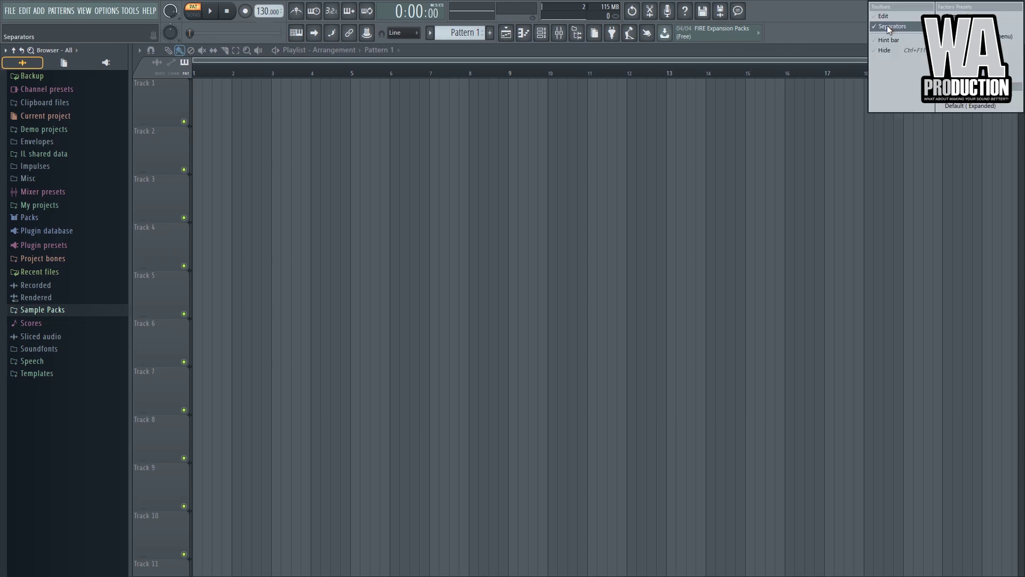
{"action": "left_click", "coordinate": [888, 21]}
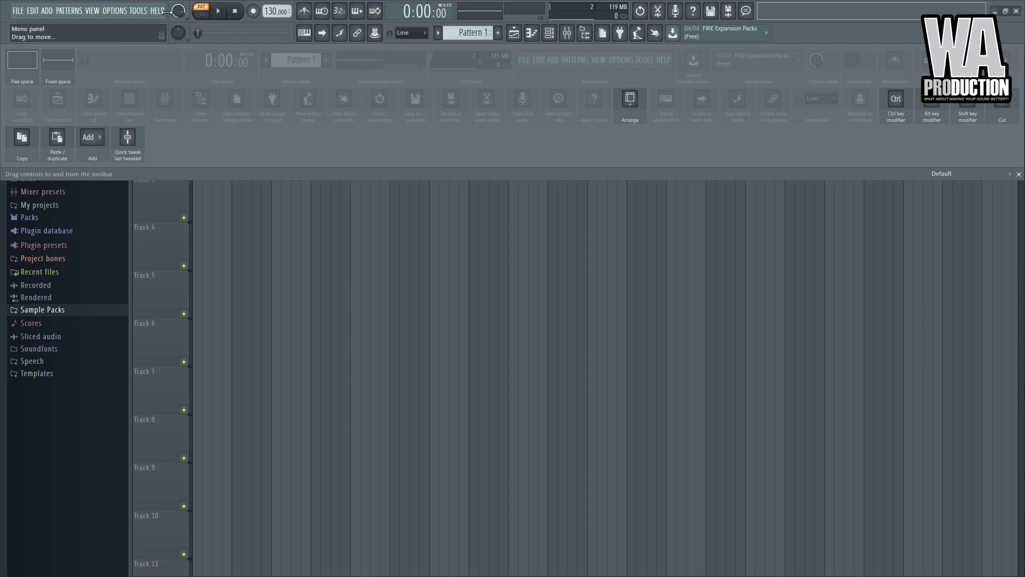
Widen the Menu and Hint toolbar panels and reposition the Time panel within the toolbar.
{"action": "left_click_drag", "start_coordinate": [167, 11], "coordinate": [220, 11]}
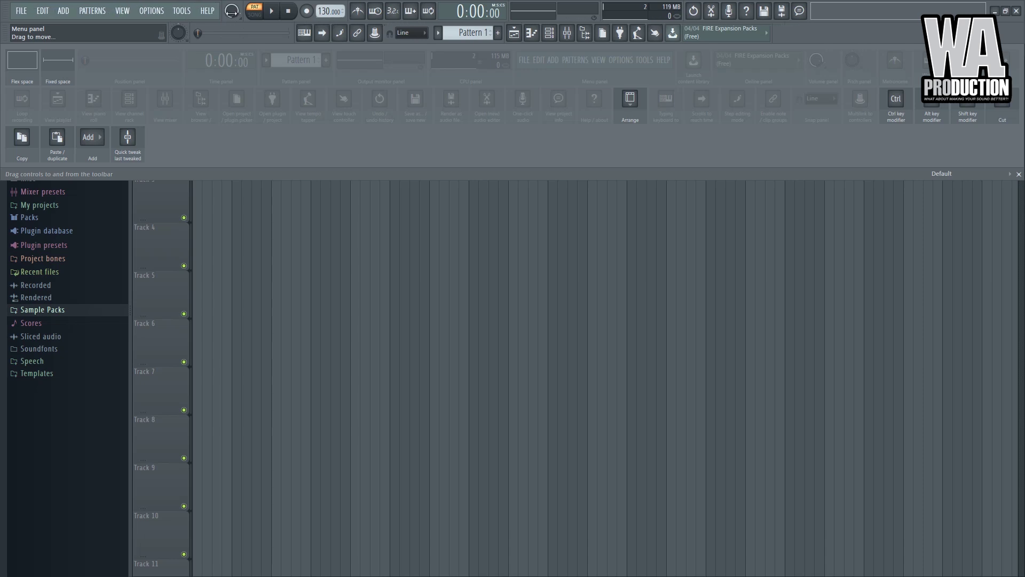
{"action": "left_click_drag", "start_coordinate": [167, 31], "coordinate": [221, 31]}
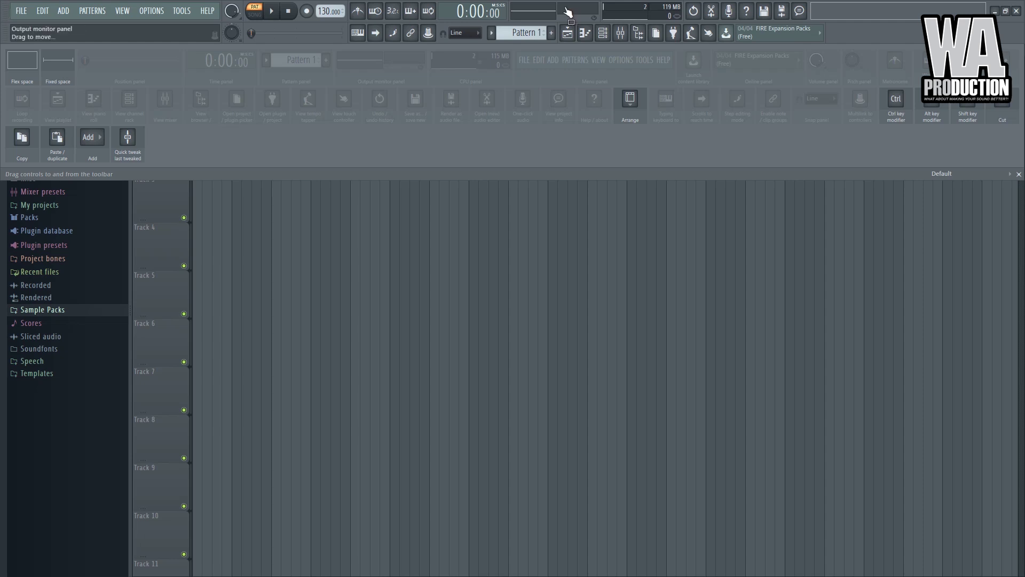
{"action": "left_click_drag", "start_coordinate": [510, 13], "coordinate": [492, 133]}
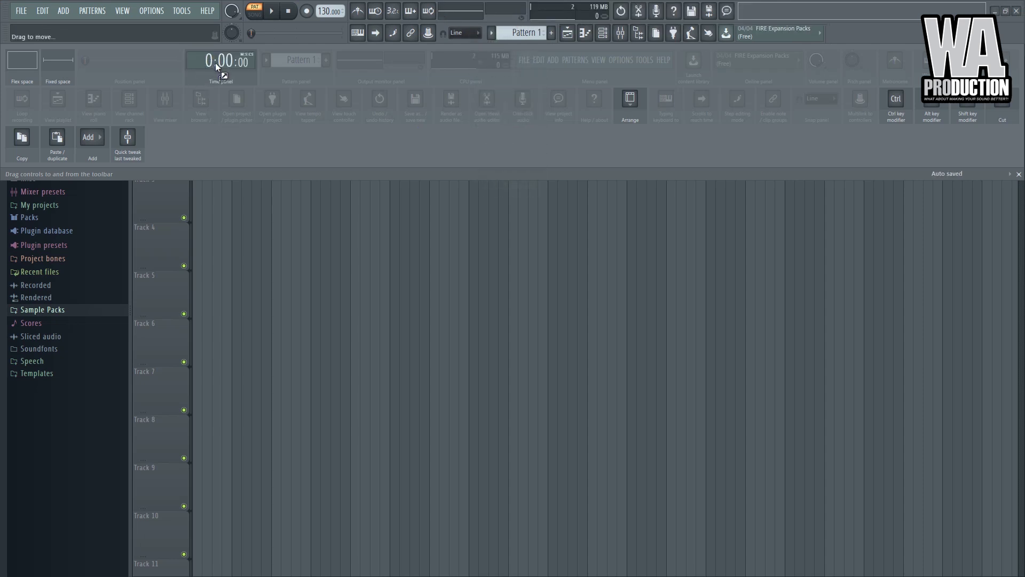
{"action": "left_click_drag", "start_coordinate": [216, 63], "coordinate": [440, 13]}
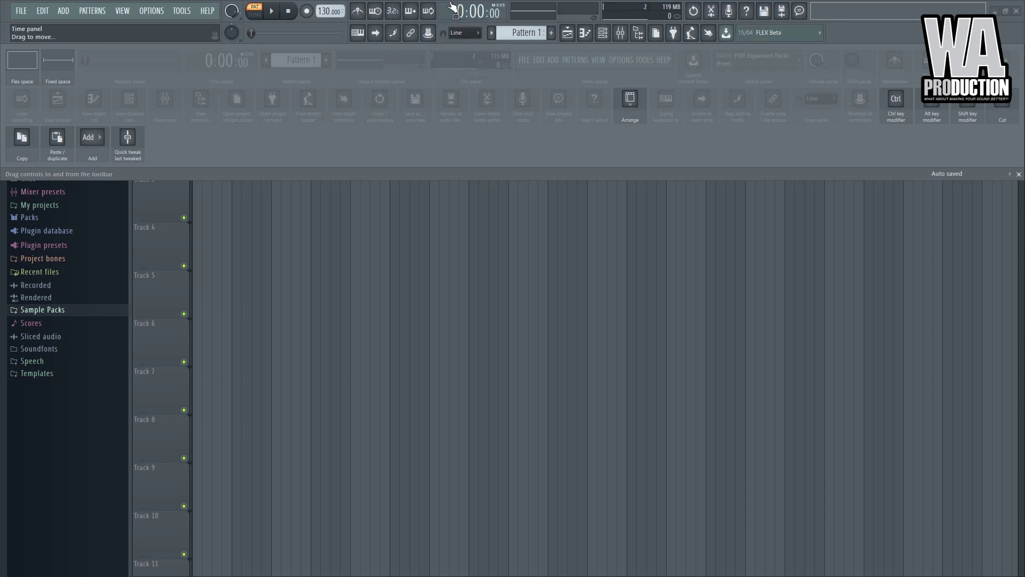
{"action": "left_click_drag", "start_coordinate": [453, 16], "coordinate": [500, 17]}
Add the Ctrl and Alt key modifier panels side by side to the toolbar.
{"action": "right_click", "coordinate": [482, 14]}
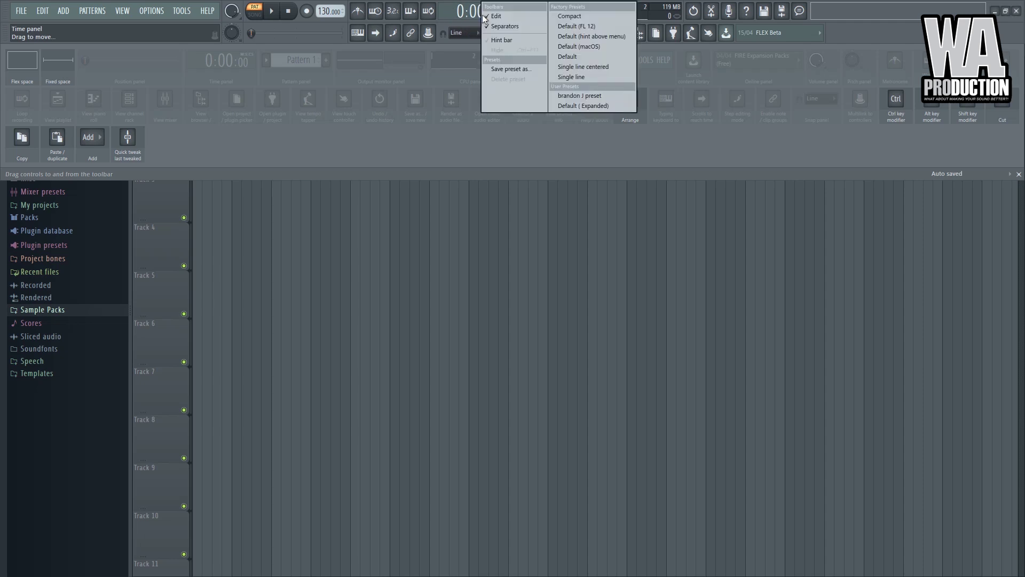
{"action": "left_click", "coordinate": [425, 90]}
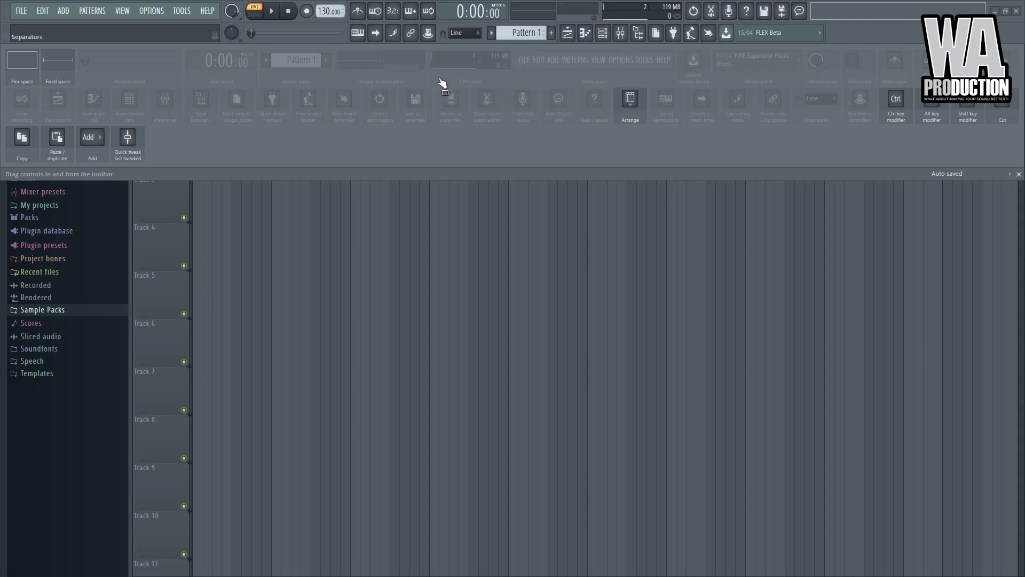
{"action": "left_click_drag", "start_coordinate": [895, 97], "coordinate": [838, 13]}
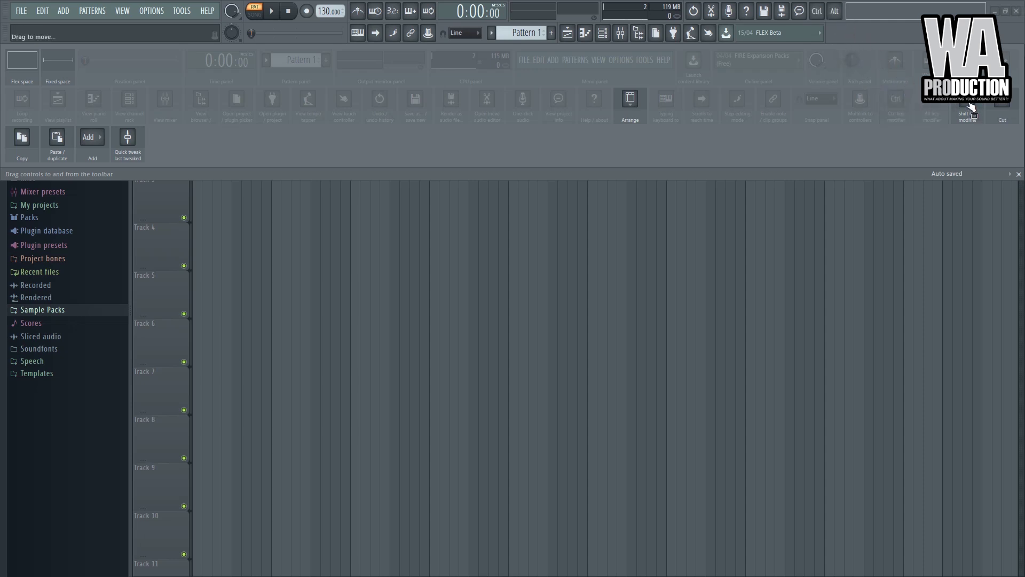
{"action": "left_click_drag", "start_coordinate": [967, 104], "coordinate": [857, 13]}
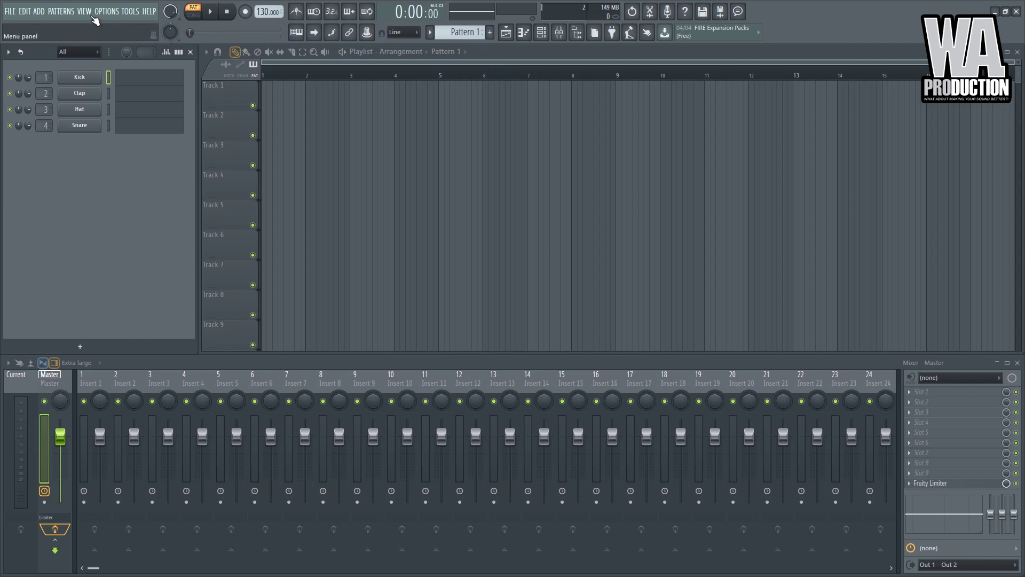
{"action": "left_click", "coordinate": [11, 12]}
{"action": "left_click", "coordinate": [85, 11]}
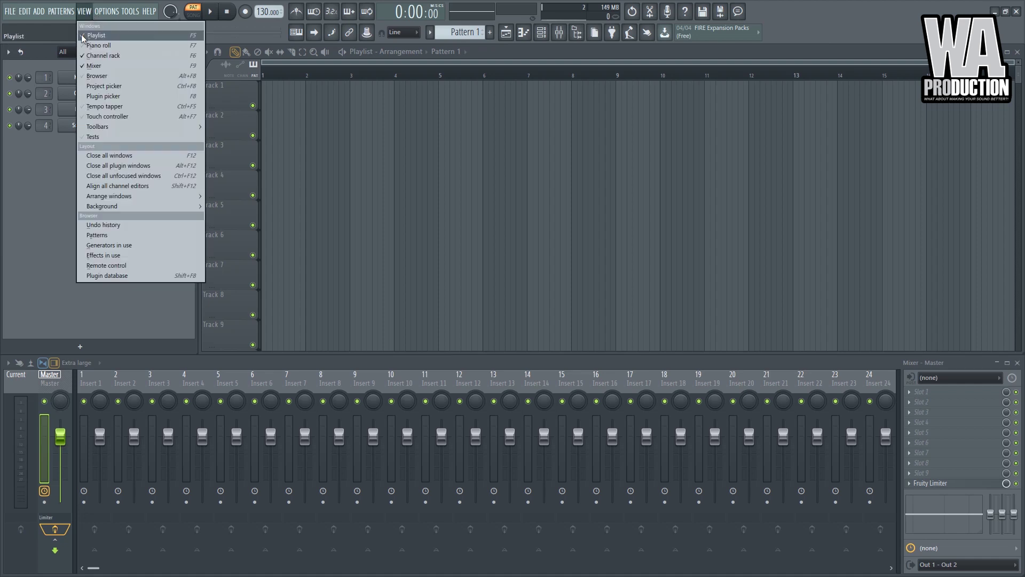
{"action": "left_click", "coordinate": [83, 35]}
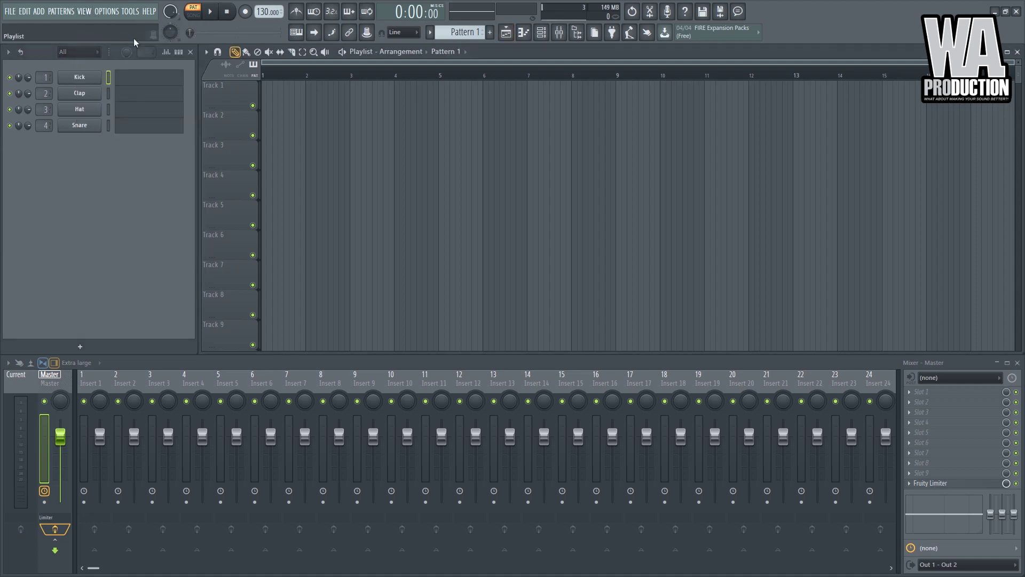
{"action": "left_click", "coordinate": [508, 33]}
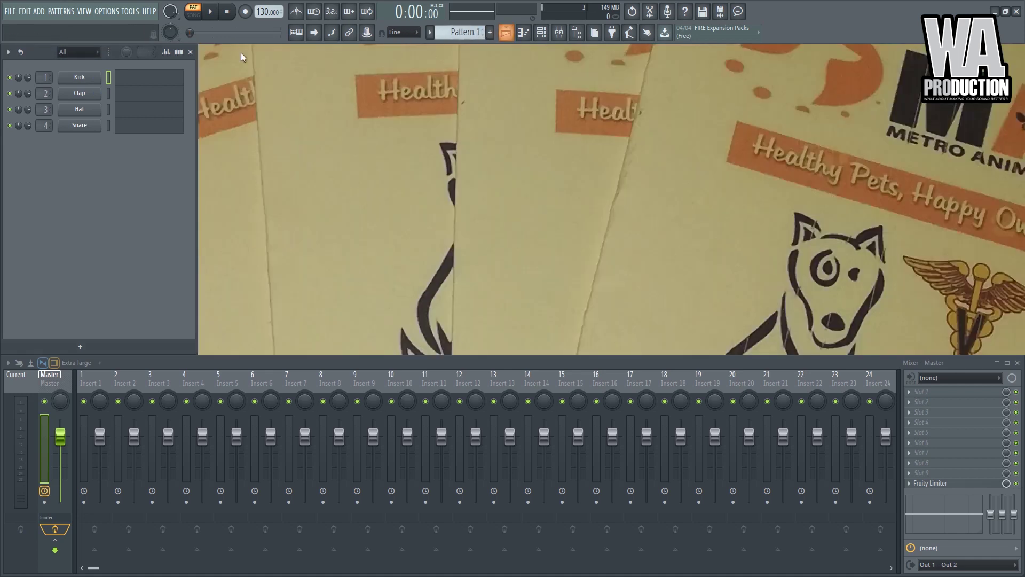
{"action": "left_click", "coordinate": [87, 11]}
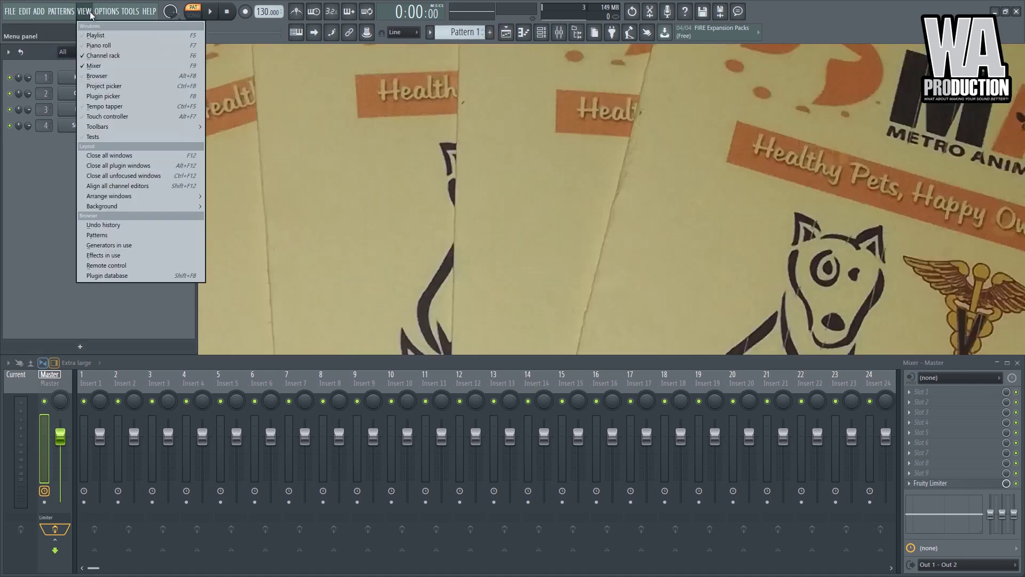
{"action": "left_click", "coordinate": [84, 57]}
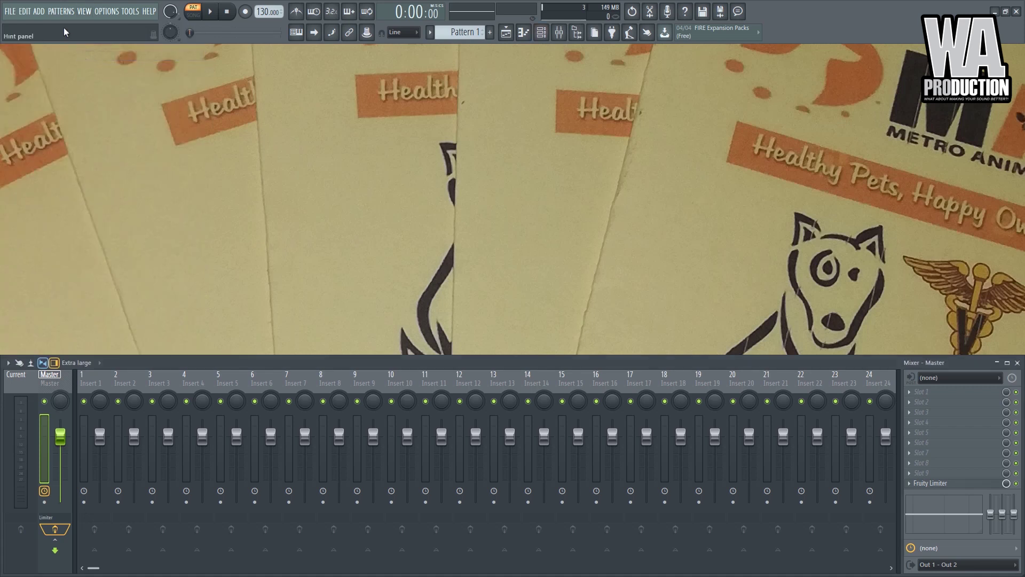
{"action": "left_click", "coordinate": [84, 12]}
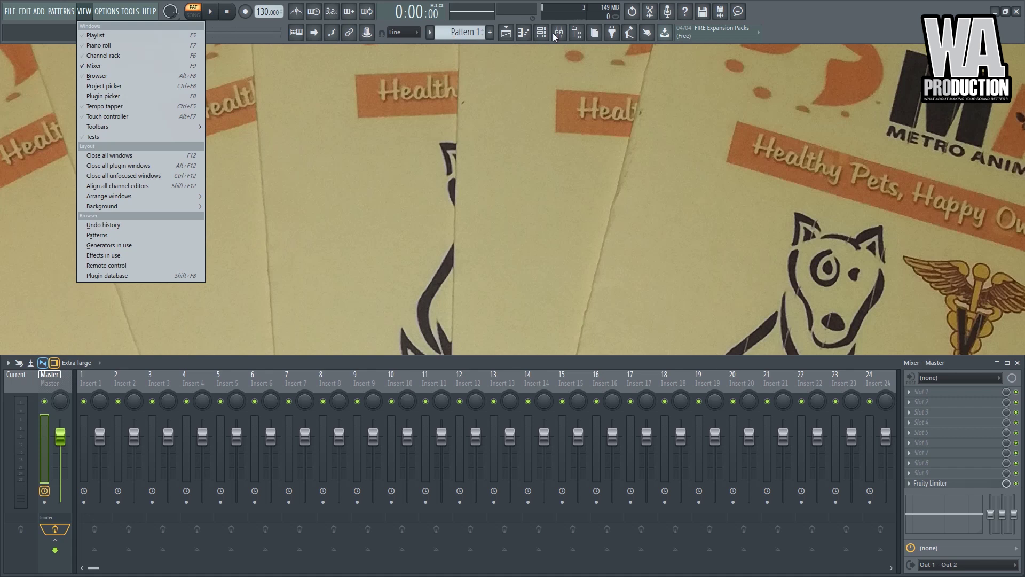
{"action": "left_click", "coordinate": [512, 33]}
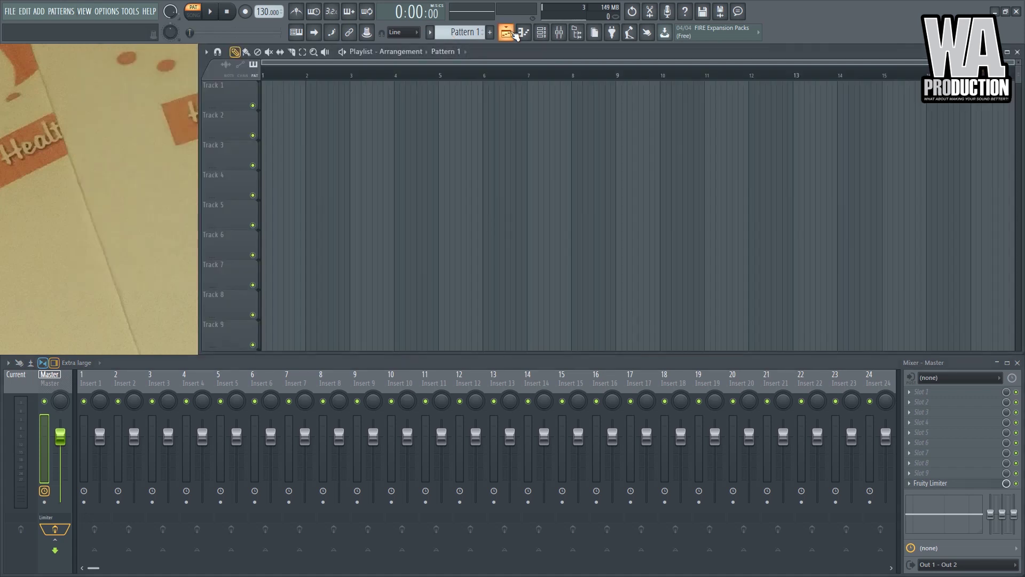
{"action": "left_click", "coordinate": [543, 36]}
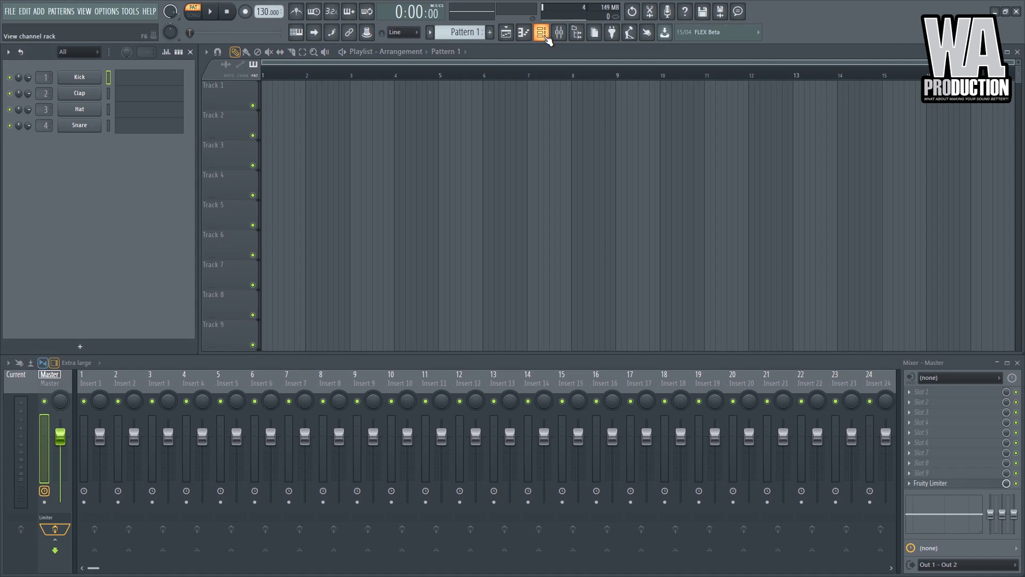
{"action": "left_click", "coordinate": [84, 11]}
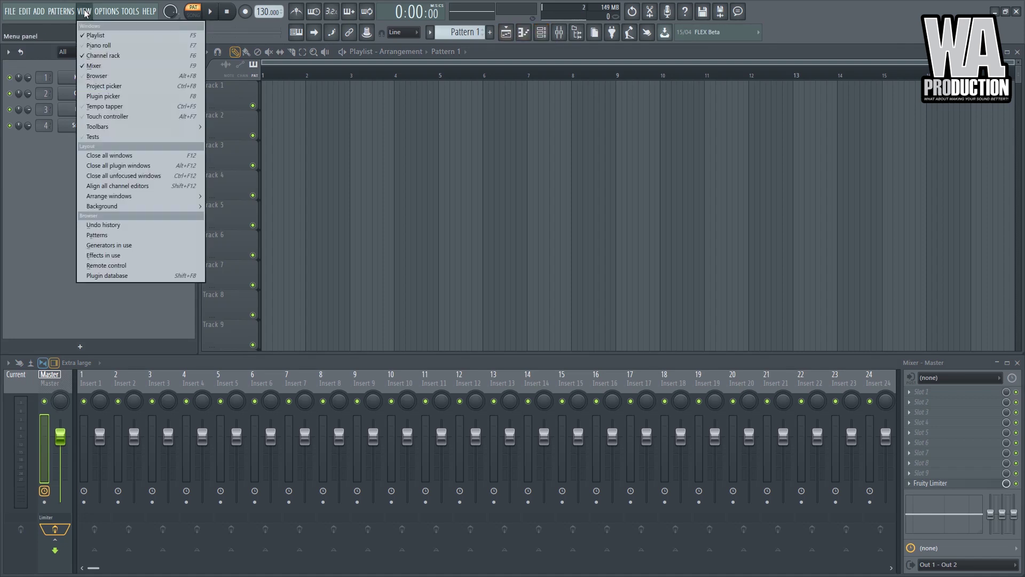
Save the current window arrangement as a custom layout, then switch to Tablet (alternate).
{"action": "mouse_move", "coordinate": [101, 196]}
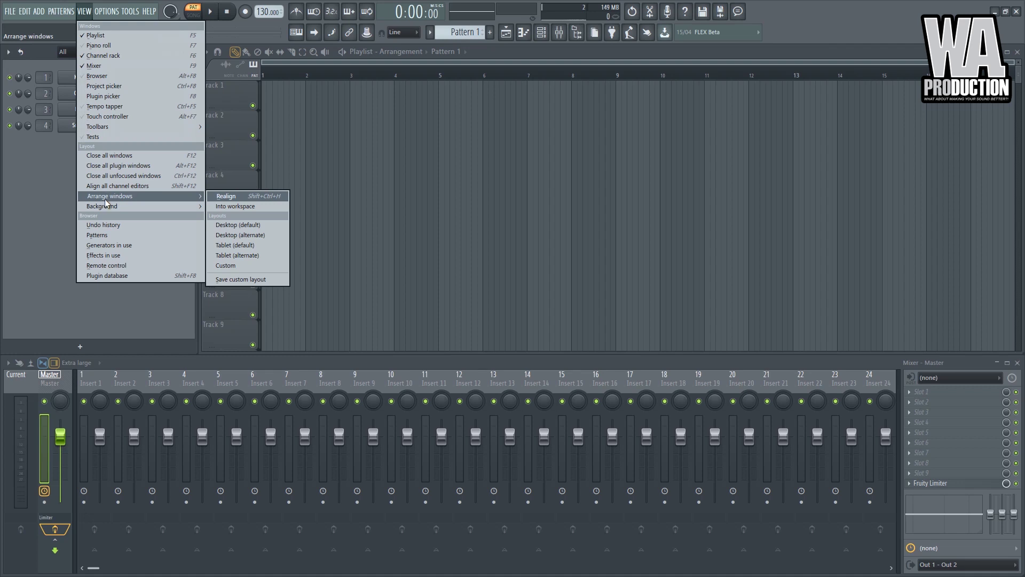
{"action": "left_click", "coordinate": [249, 280]}
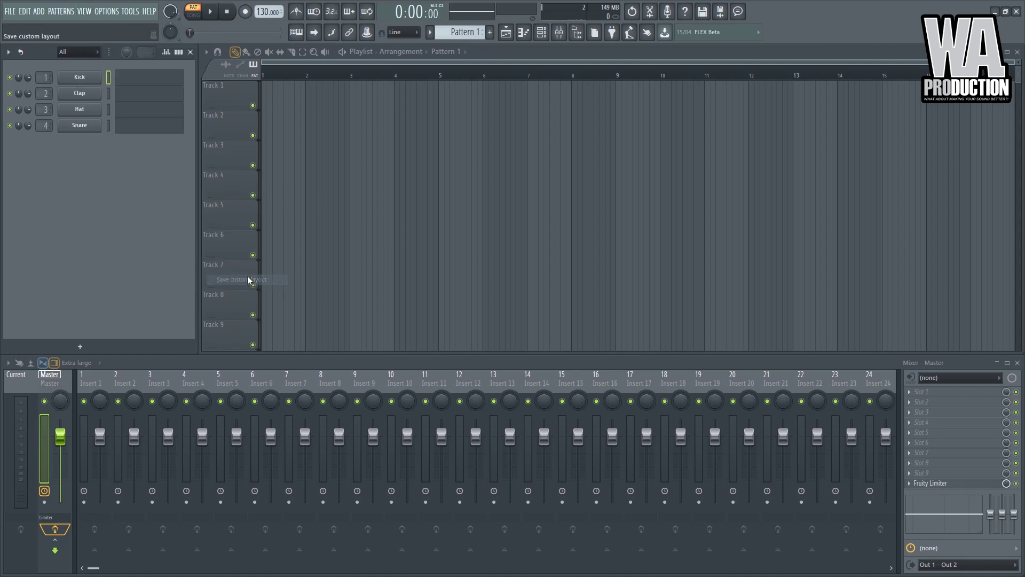
{"action": "left_click", "coordinate": [84, 11]}
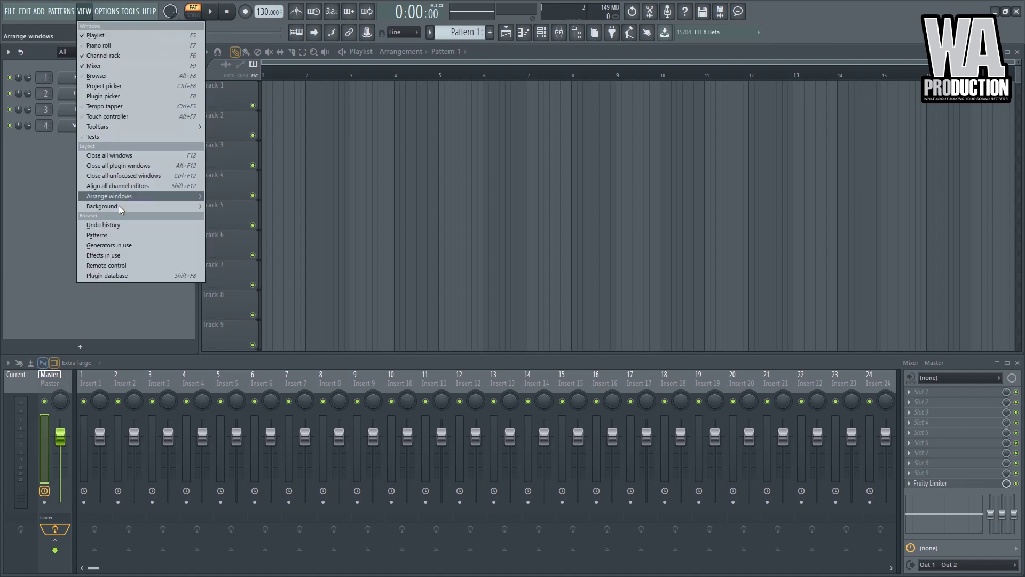
{"action": "mouse_move", "coordinate": [122, 196]}
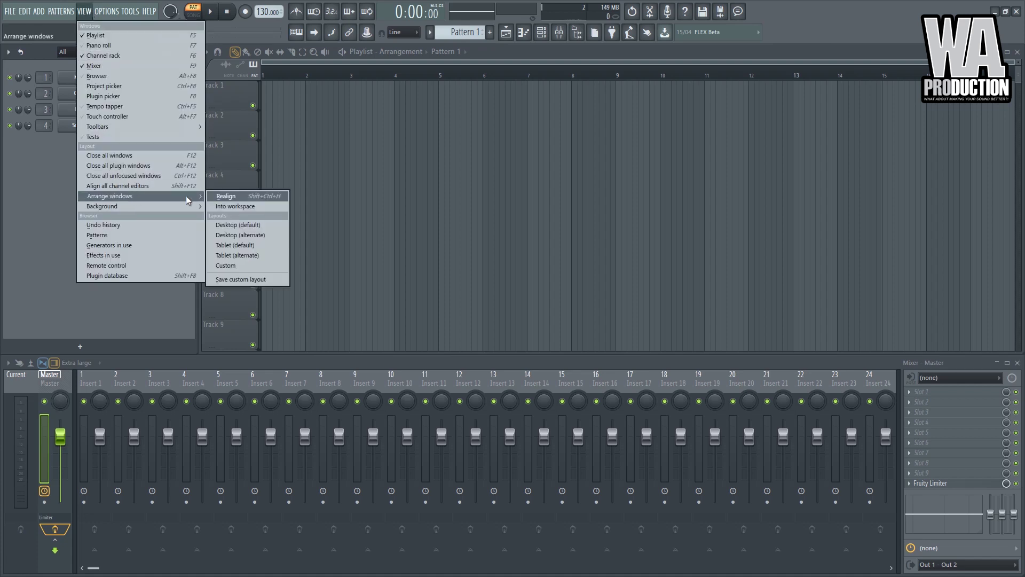
{"action": "left_click", "coordinate": [253, 255]}
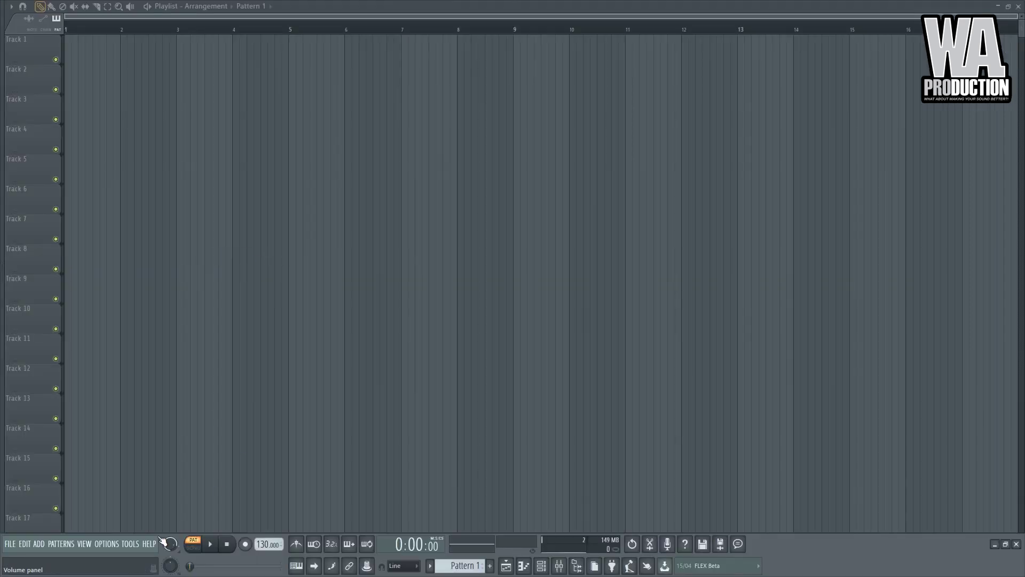
Switch back to the Desktop (default) window layout.
{"action": "left_click", "coordinate": [85, 543]}
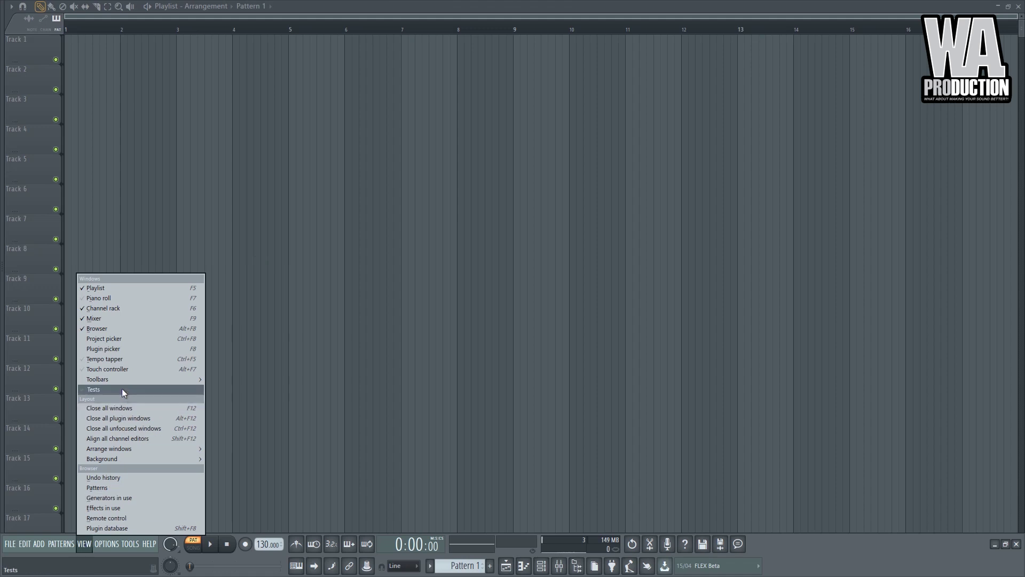
{"action": "mouse_move", "coordinate": [131, 448]}
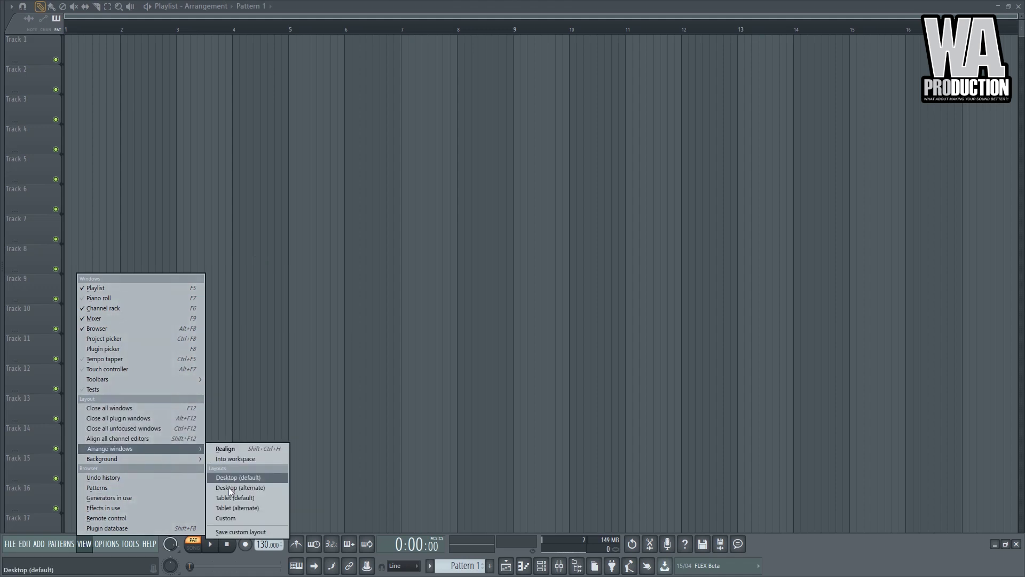
{"action": "left_click", "coordinate": [231, 518]}
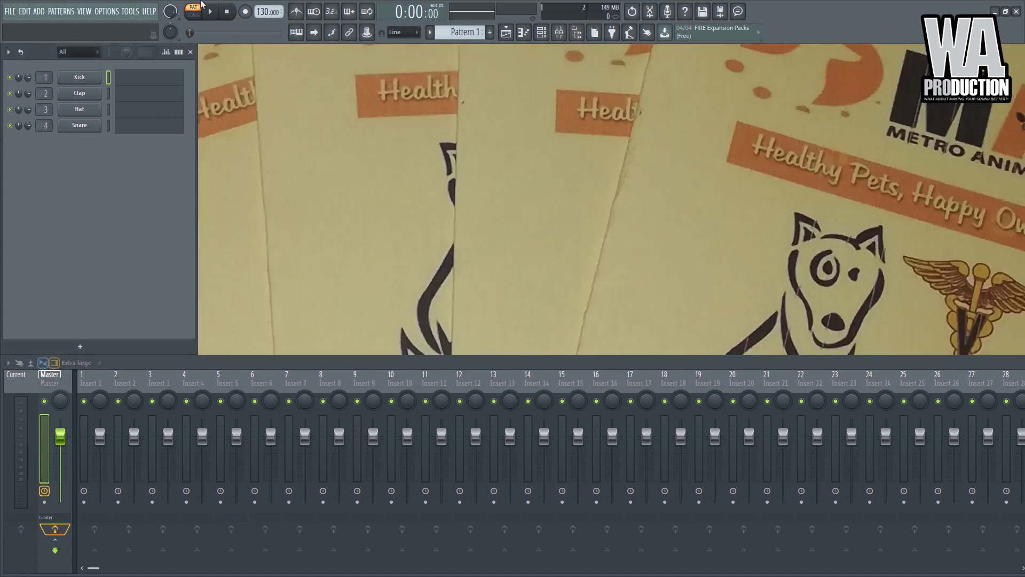
{"action": "left_click", "coordinate": [84, 12]}
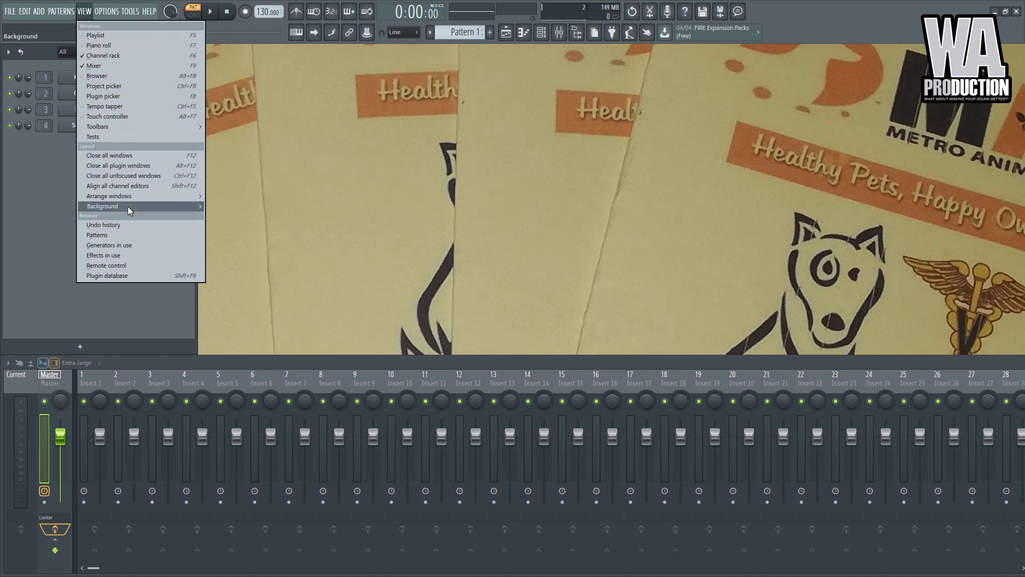
Set the workspace background to a solid pink colour via View > Background > Set background color.
{"action": "mouse_move", "coordinate": [128, 209]}
{"action": "left_click", "coordinate": [267, 227]}
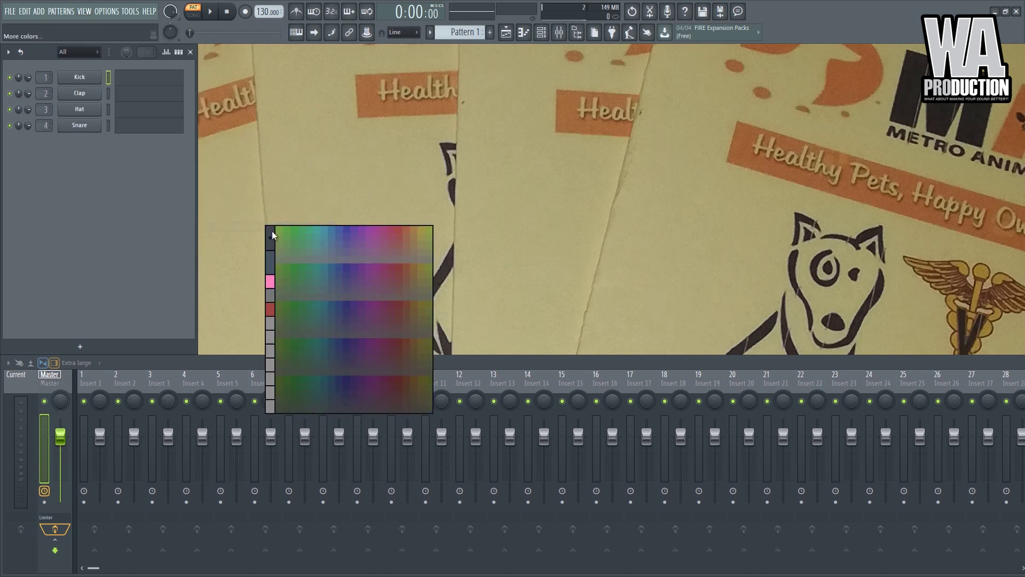
{"action": "left_click", "coordinate": [269, 284]}
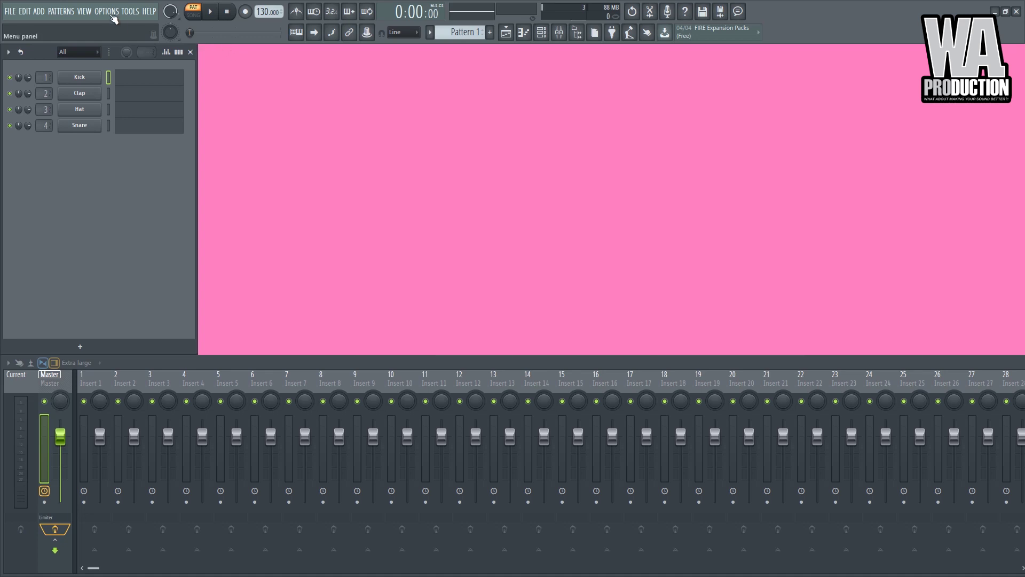
{"action": "left_click", "coordinate": [84, 12]}
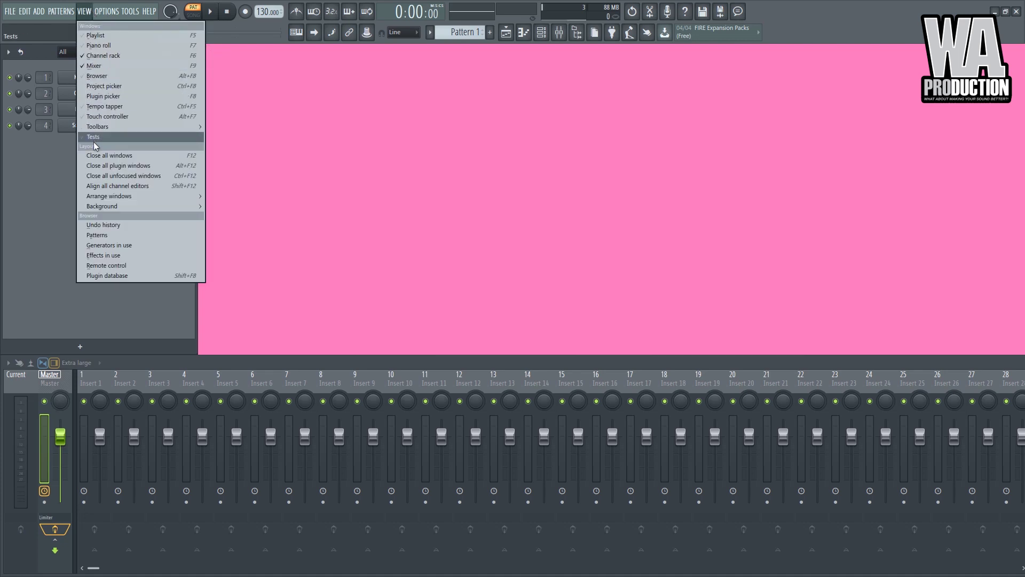
Set IMG_20190329_153446.jpg as the workspace image wallpaper.
{"action": "mouse_move", "coordinate": [106, 211]}
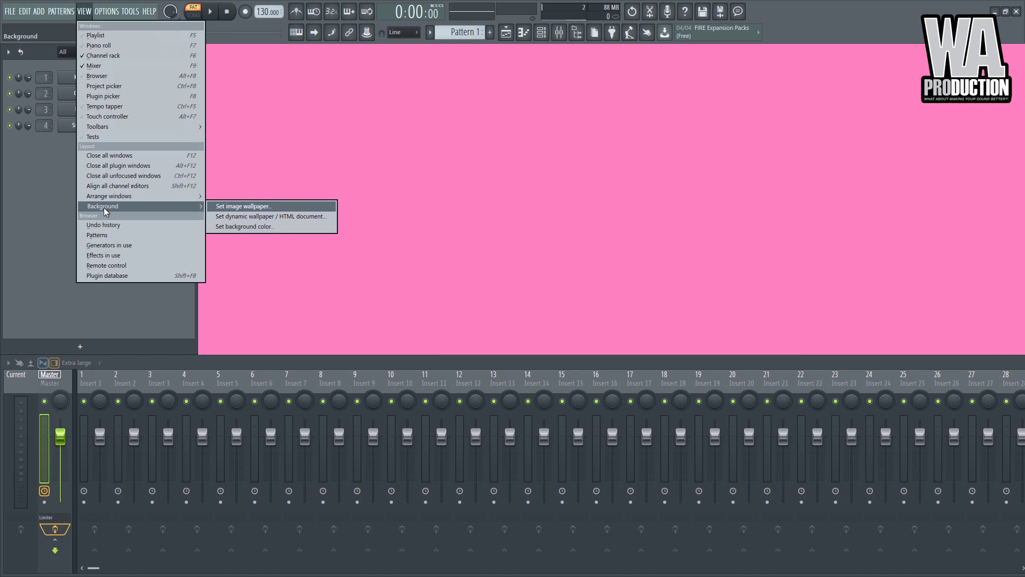
{"action": "left_click", "coordinate": [268, 208]}
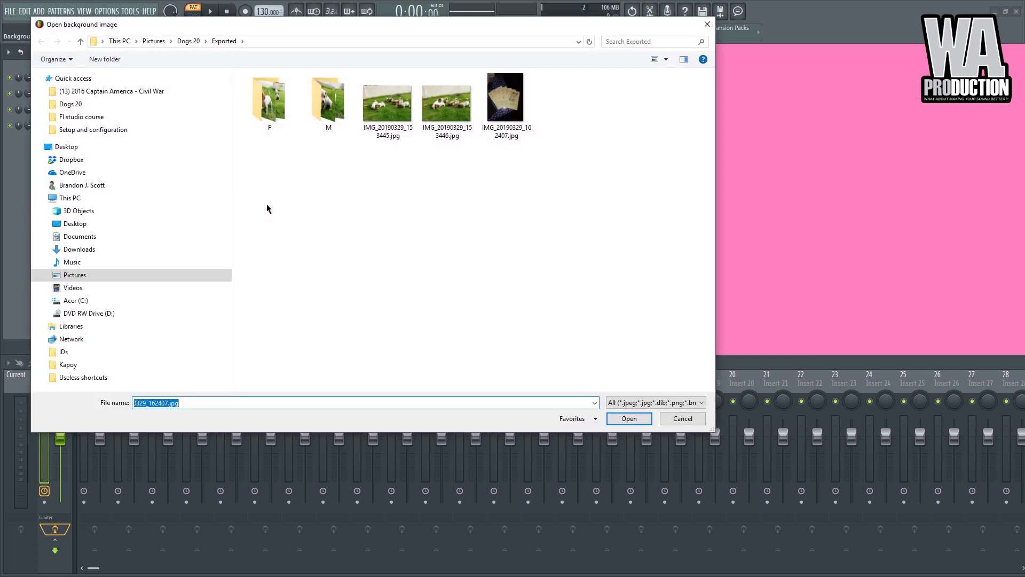
{"action": "left_click", "coordinate": [430, 106]}
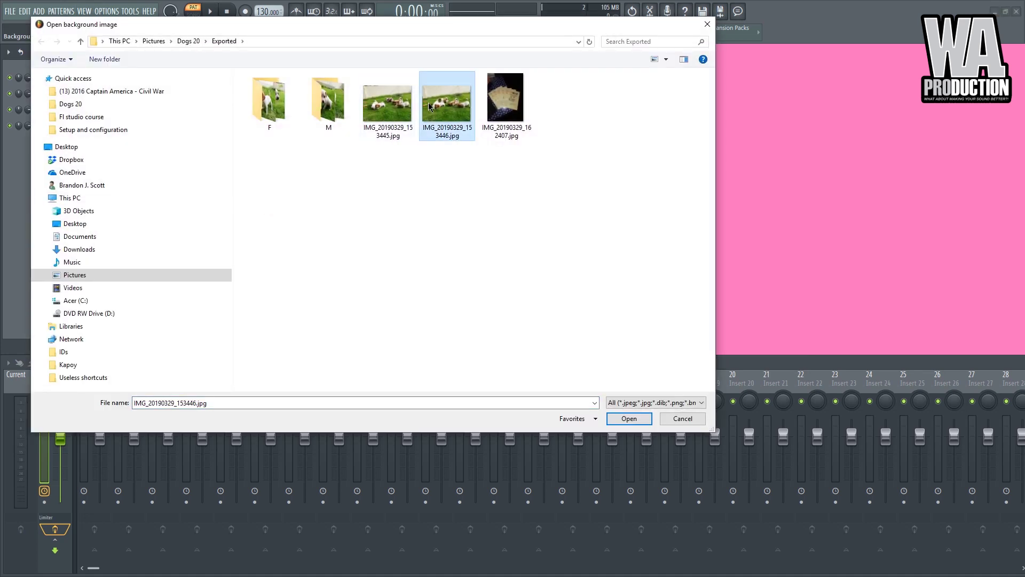
{"action": "left_click", "coordinate": [629, 418]}
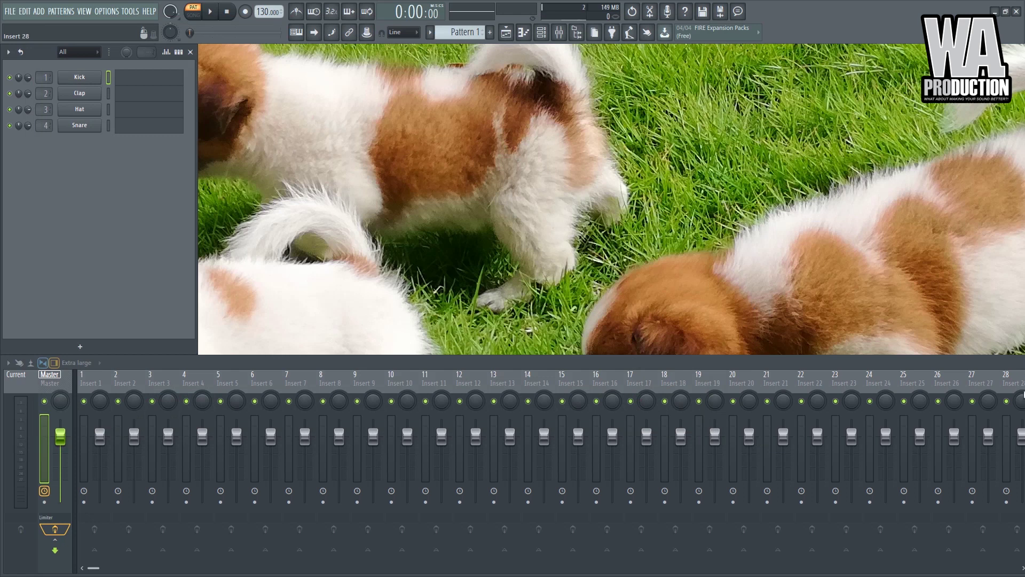
Close the mixer and toggle the Browser on and off, leaving an empty workspace.
{"action": "left_click_drag", "start_coordinate": [980, 366], "coordinate": [735, 363]}
{"action": "left_click", "coordinate": [922, 365]}
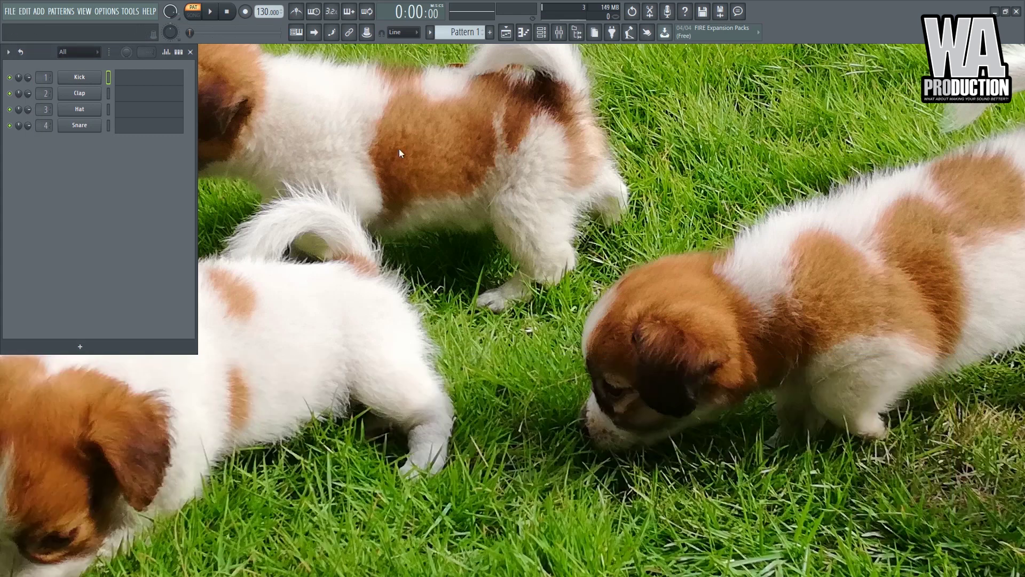
{"action": "left_click", "coordinate": [190, 51]}
{"action": "left_click", "coordinate": [577, 33]}
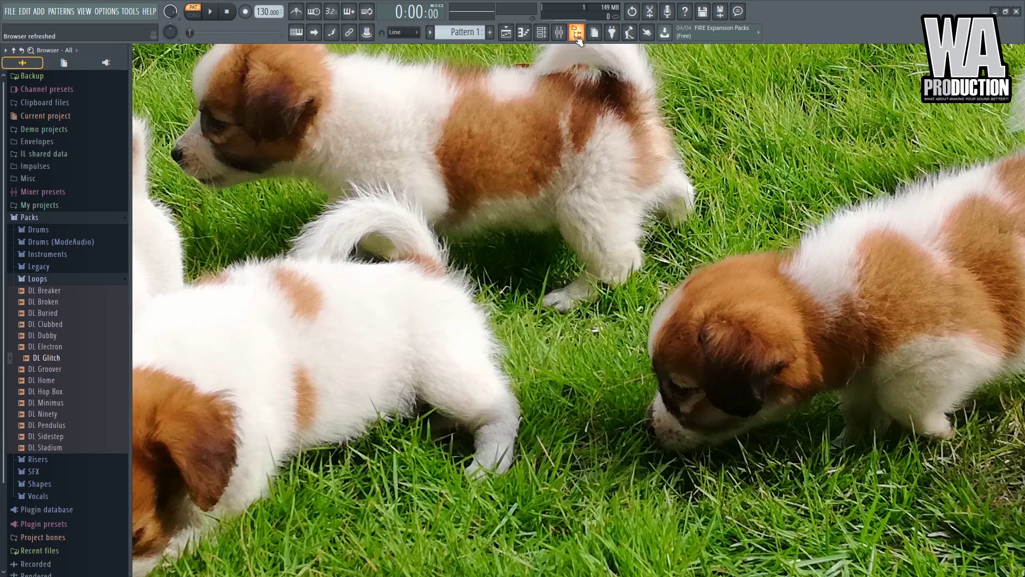
{"action": "left_click", "coordinate": [577, 35]}
{"action": "left_click", "coordinate": [85, 11]}
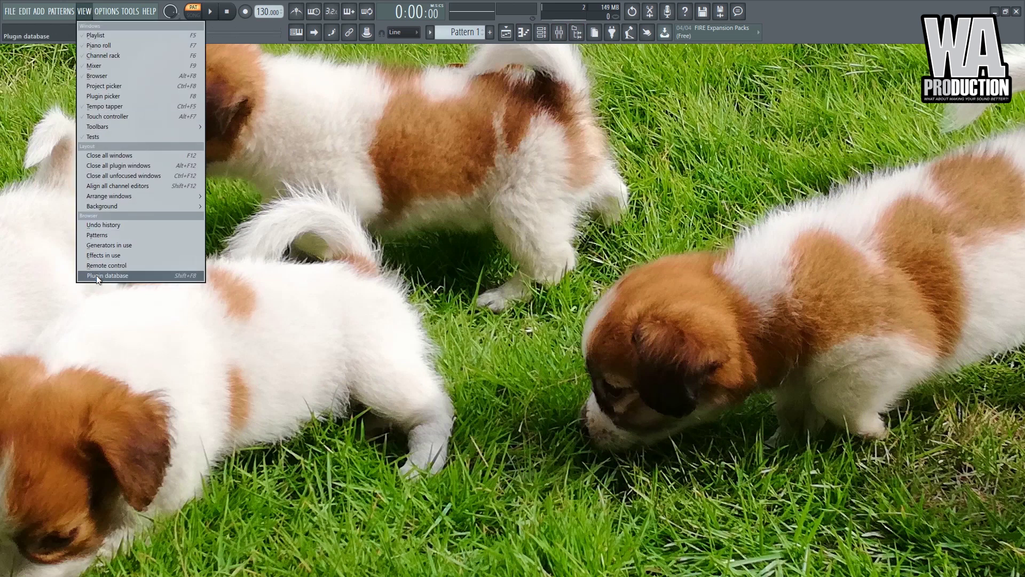
{"action": "mouse_move", "coordinate": [107, 4]}
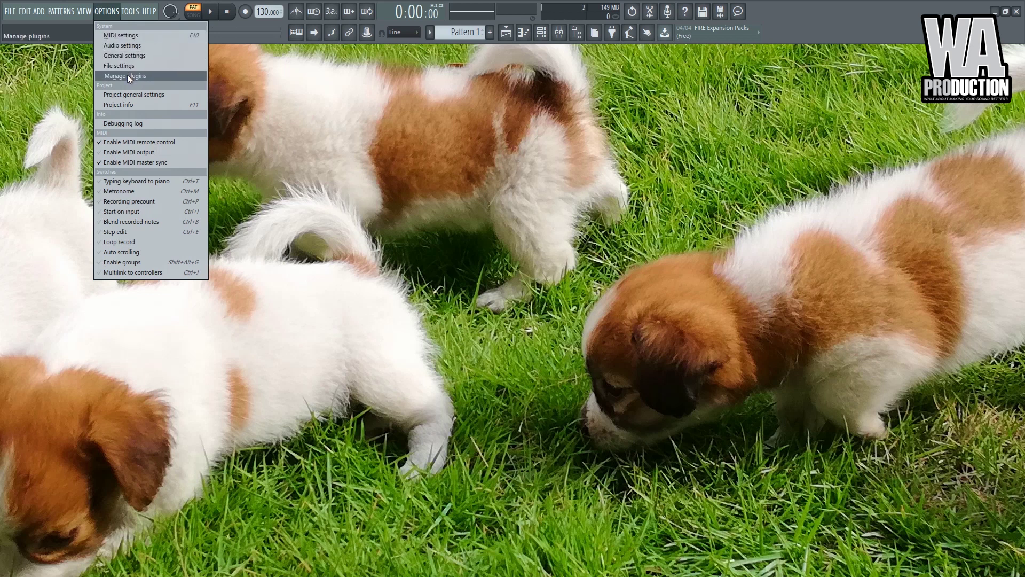
Open the MIDI settings and turn on typing keyboard to piano.
{"action": "left_click", "coordinate": [125, 36]}
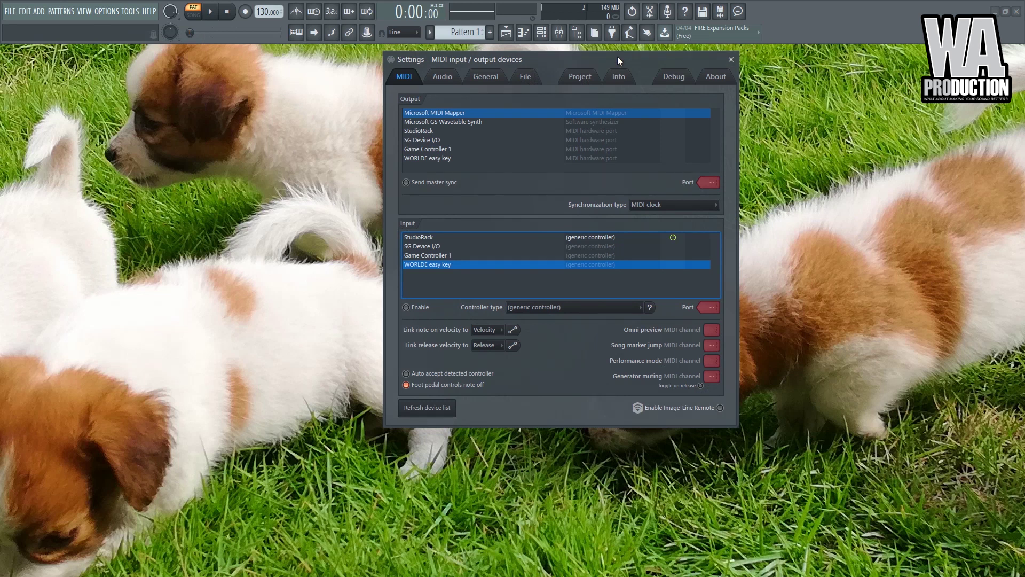
{"action": "left_click_drag", "start_coordinate": [617, 56], "coordinate": [669, 55]}
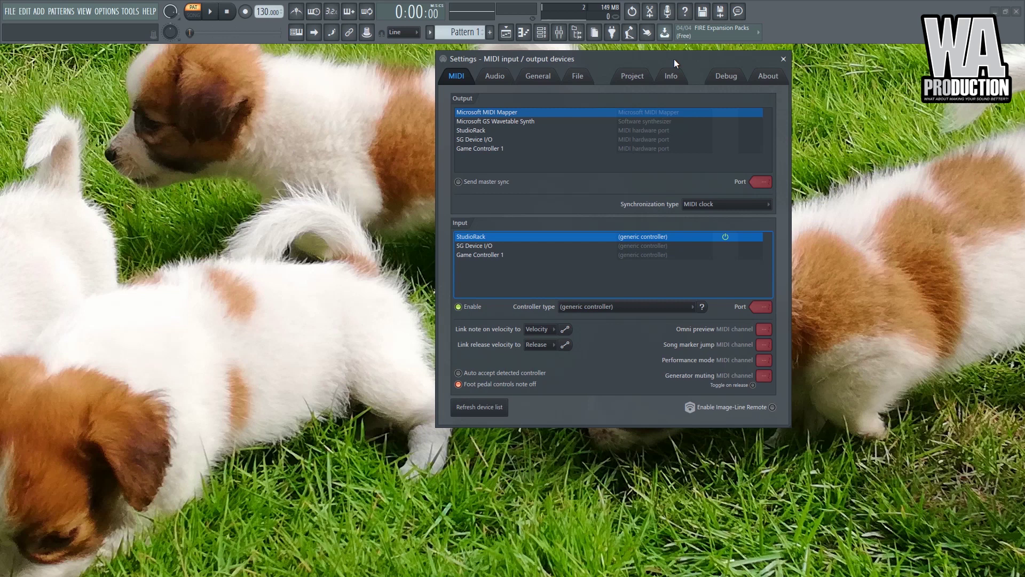
{"action": "left_click_drag", "start_coordinate": [674, 58], "coordinate": [590, 87]}
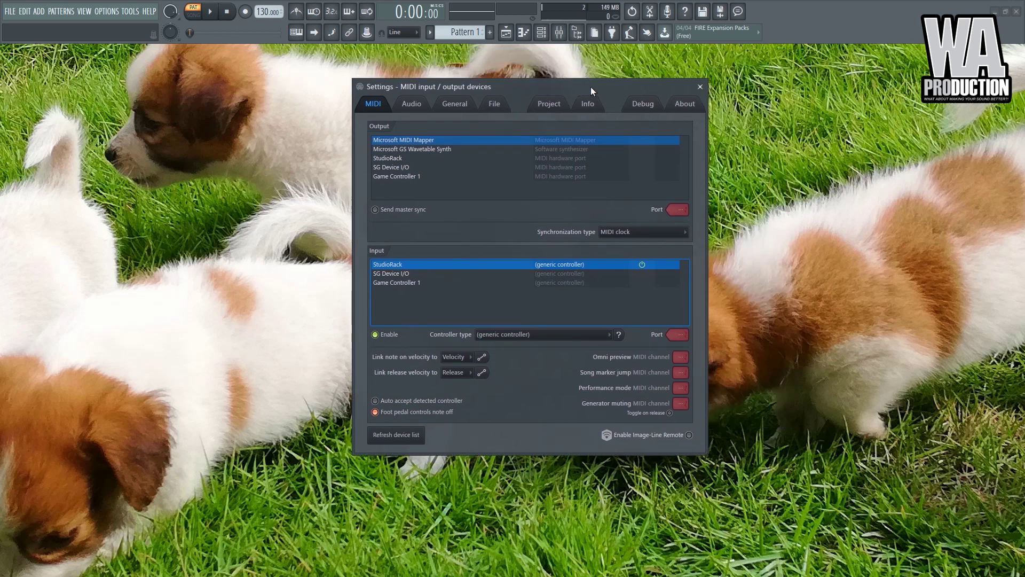
{"action": "left_click", "coordinate": [297, 34]}
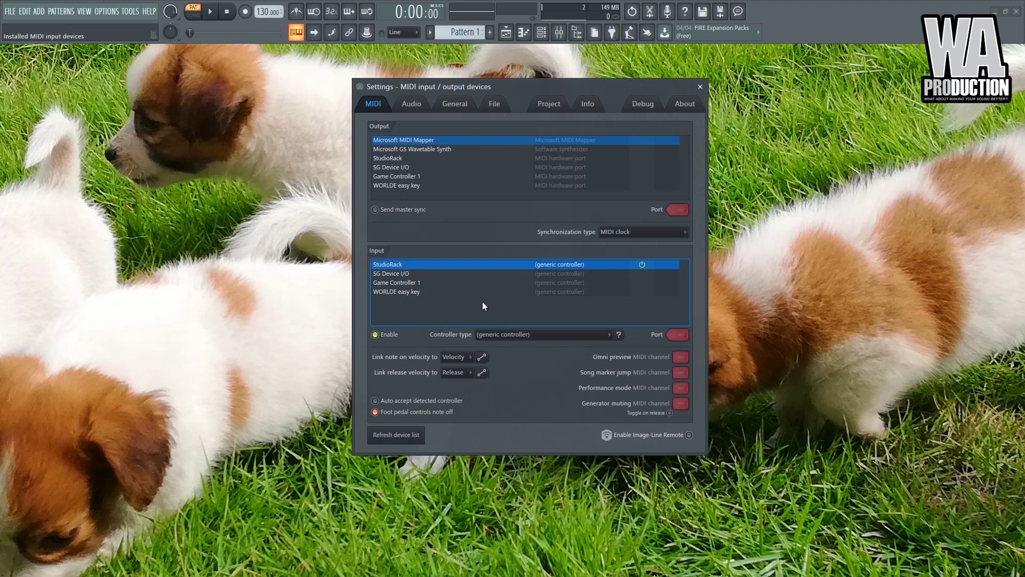
Enable WORLDE easy key as a MIDI input, close settings, and reopen the channel rack.
{"action": "left_click", "coordinate": [410, 292]}
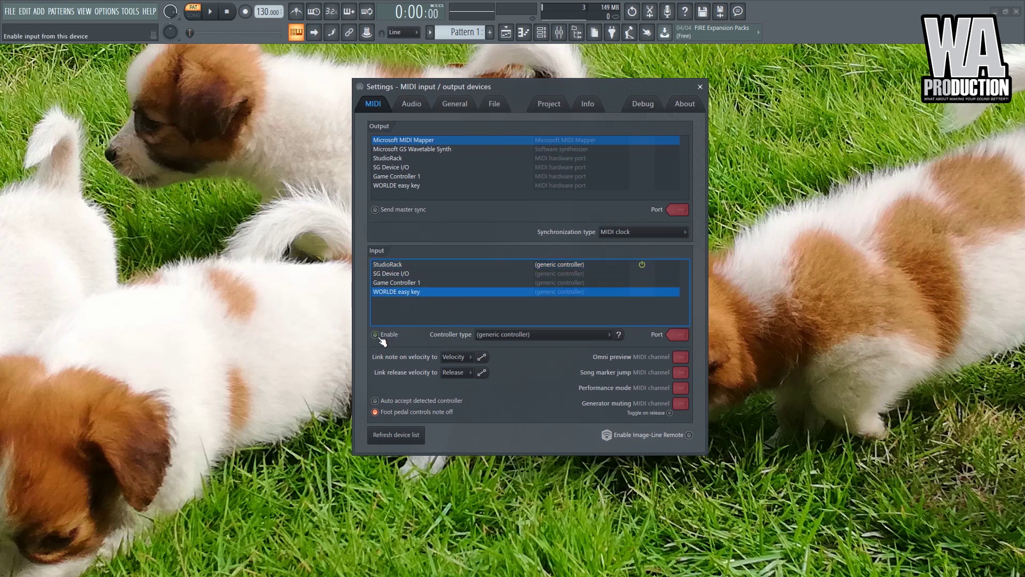
{"action": "left_click", "coordinate": [385, 337]}
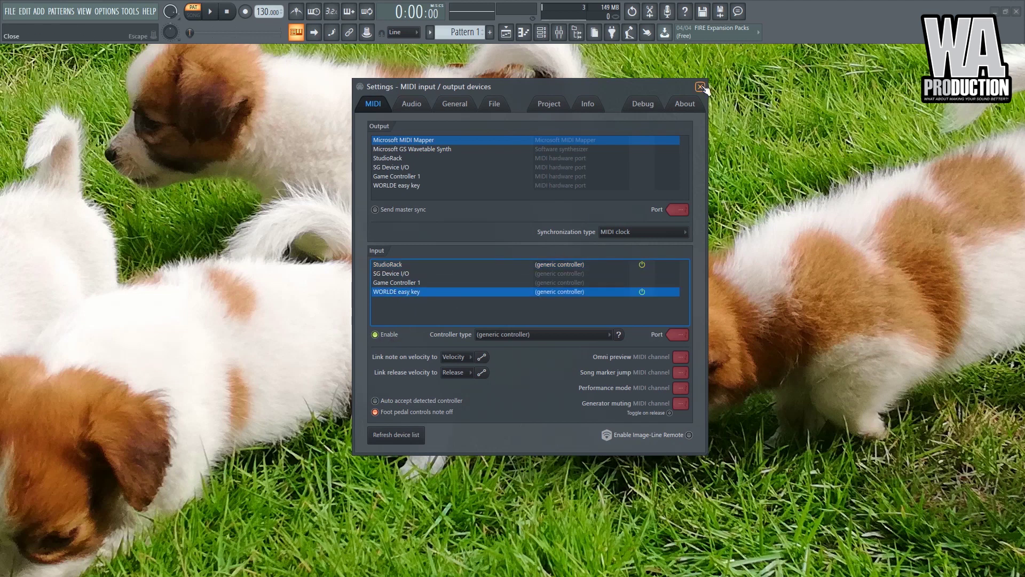
{"action": "left_click", "coordinate": [701, 86]}
{"action": "left_click", "coordinate": [541, 35]}
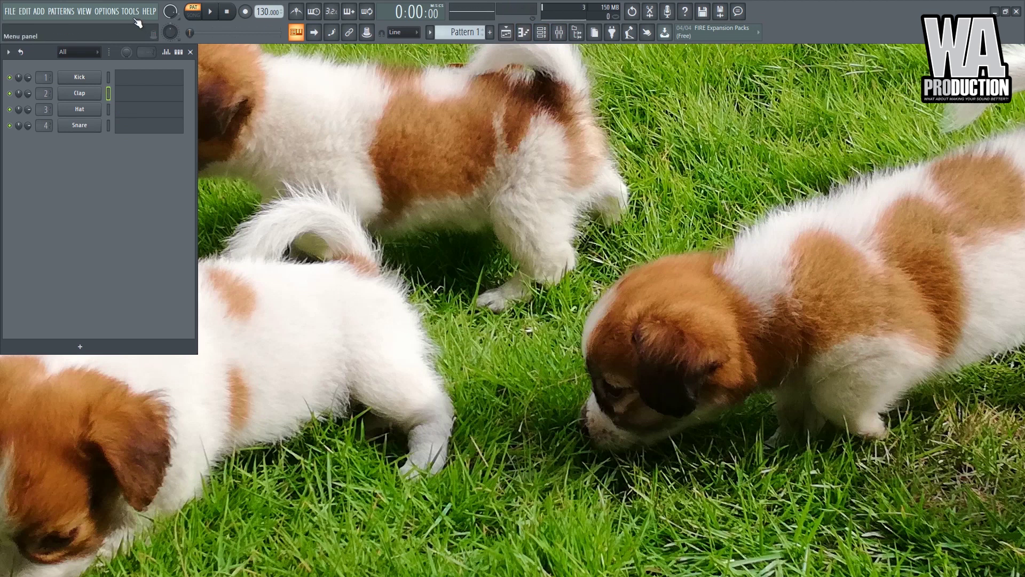
{"action": "left_click", "coordinate": [105, 13]}
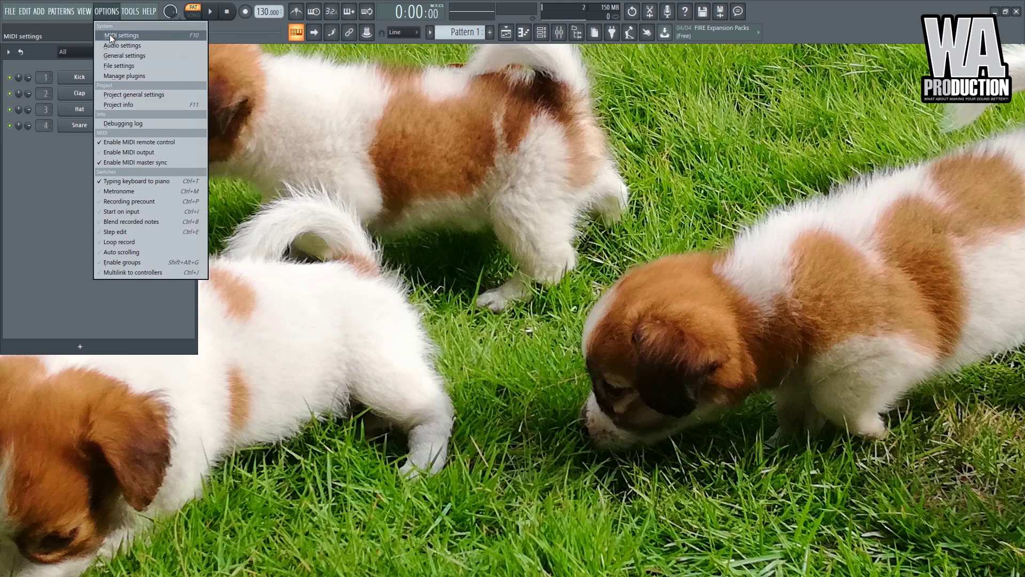
{"action": "left_click", "coordinate": [119, 34]}
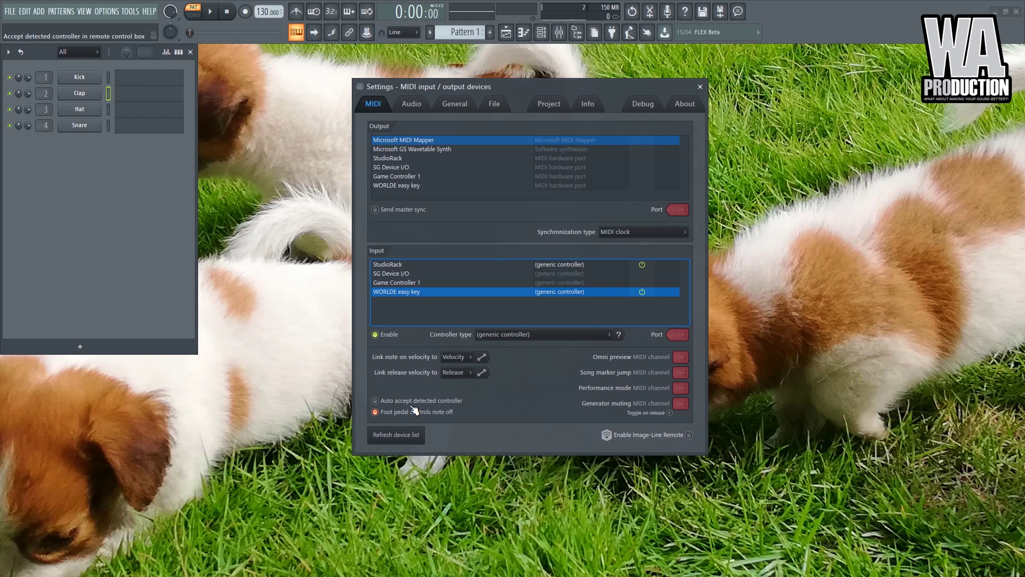
{"action": "left_click", "coordinate": [700, 87]}
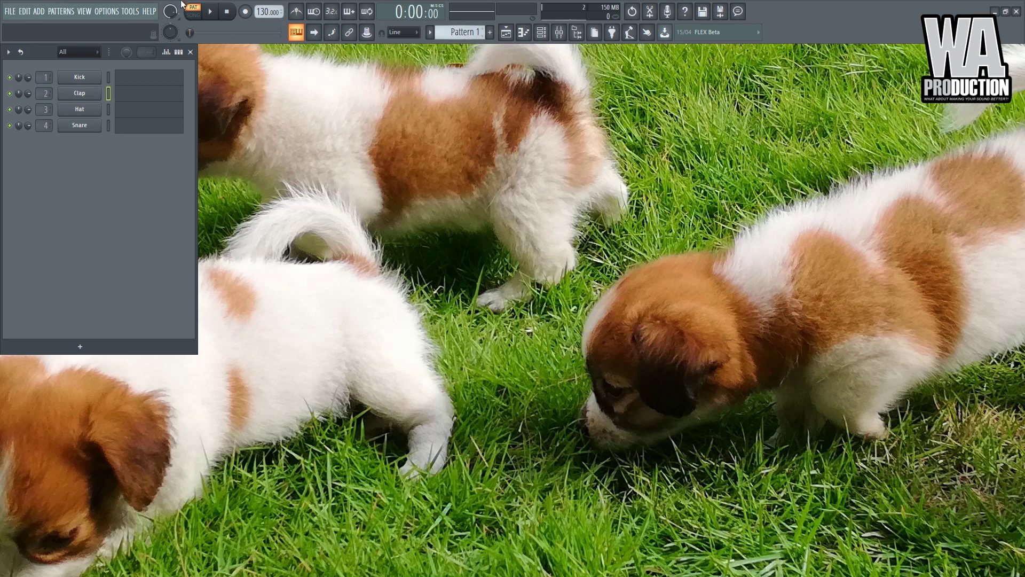
Open Options > Audio settings, showing FL Studio ASIO at 44100 Hz with a 512-sample buffer.
{"action": "left_click", "coordinate": [106, 12]}
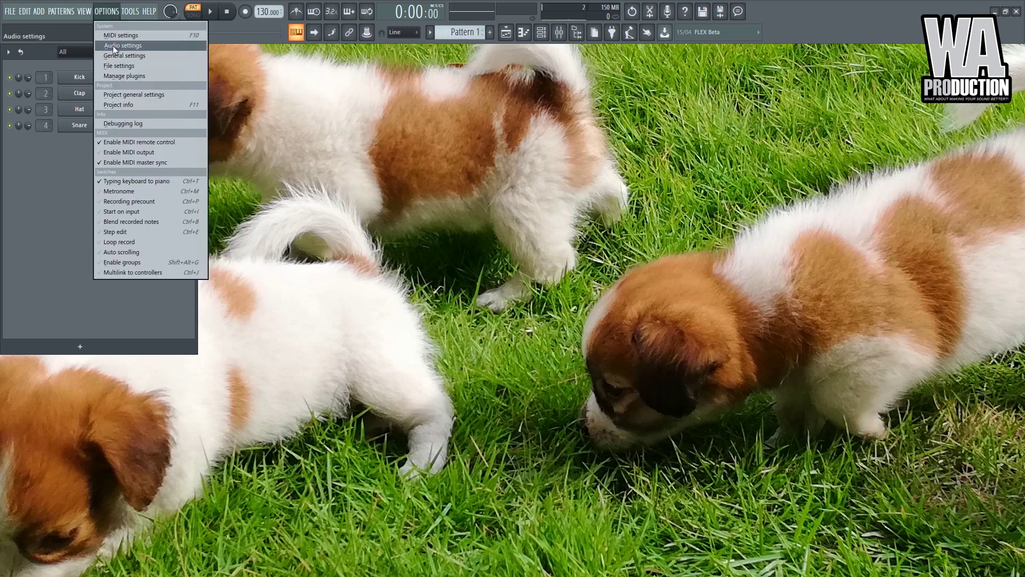
{"action": "left_click", "coordinate": [113, 46]}
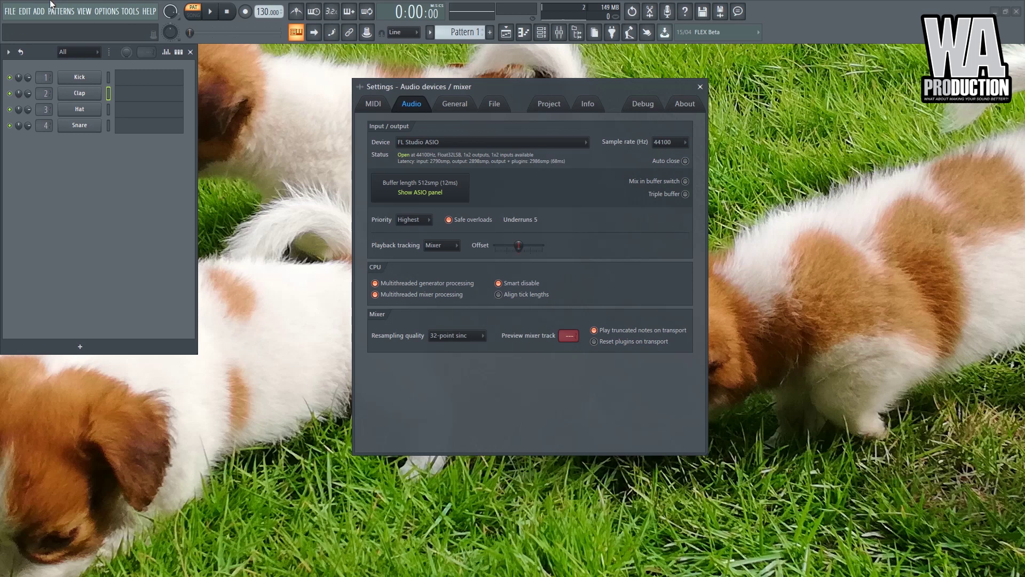
{"action": "left_click", "coordinate": [9, 11]}
{"action": "mouse_move", "coordinate": [15, 33]}
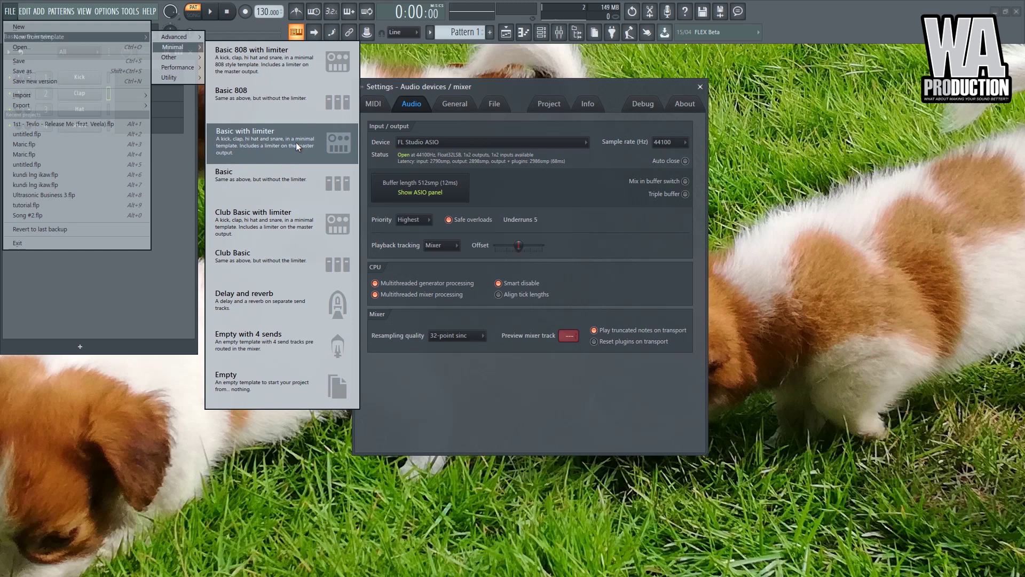
Create a new project from the Minimal > Empty template.
{"action": "left_click", "coordinate": [258, 393]}
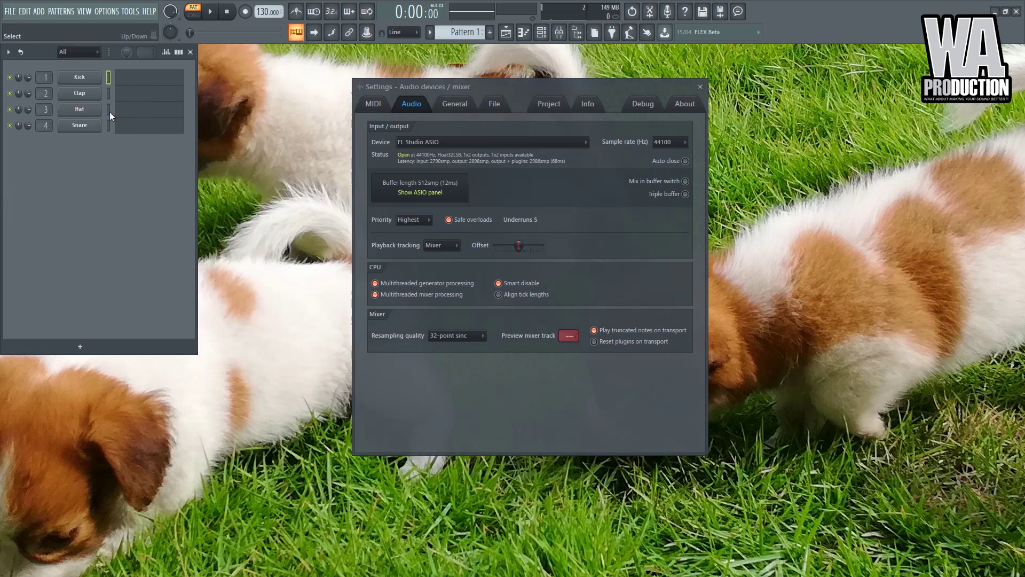
{"action": "left_click", "coordinate": [109, 122]}
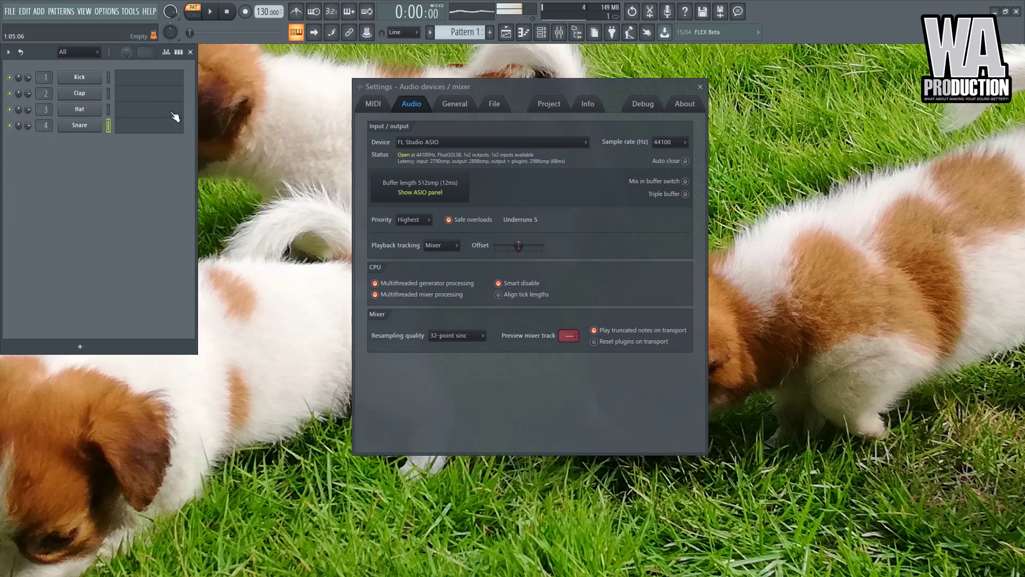
{"action": "left_click", "coordinate": [559, 143]}
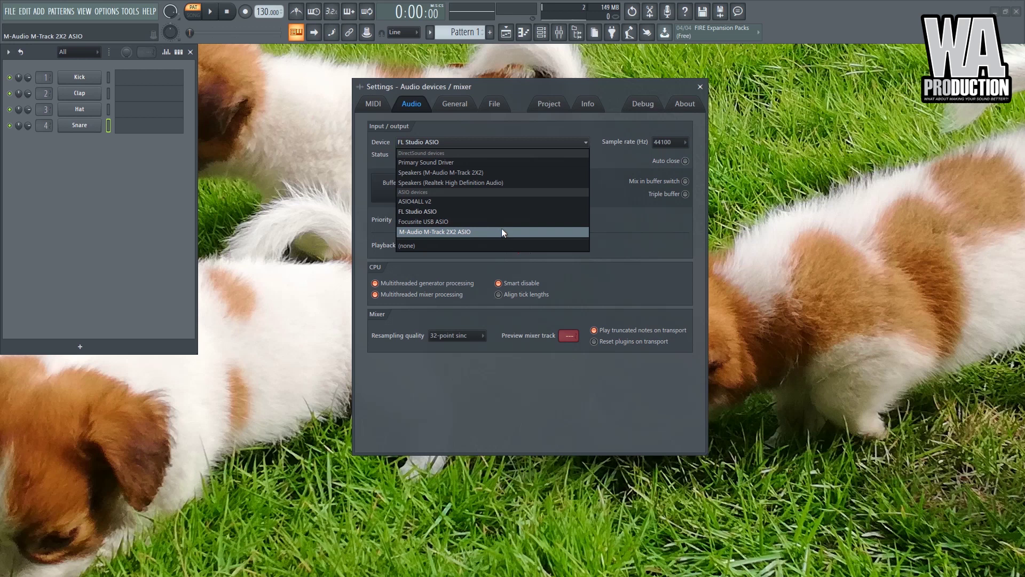
{"action": "left_click", "coordinate": [650, 234]}
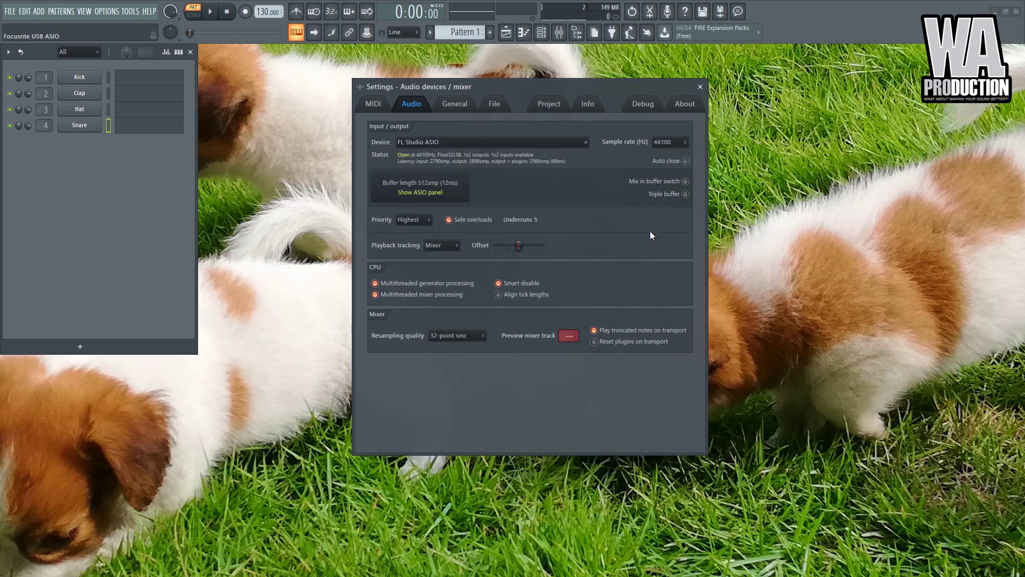
{"action": "left_click", "coordinate": [383, 109]}
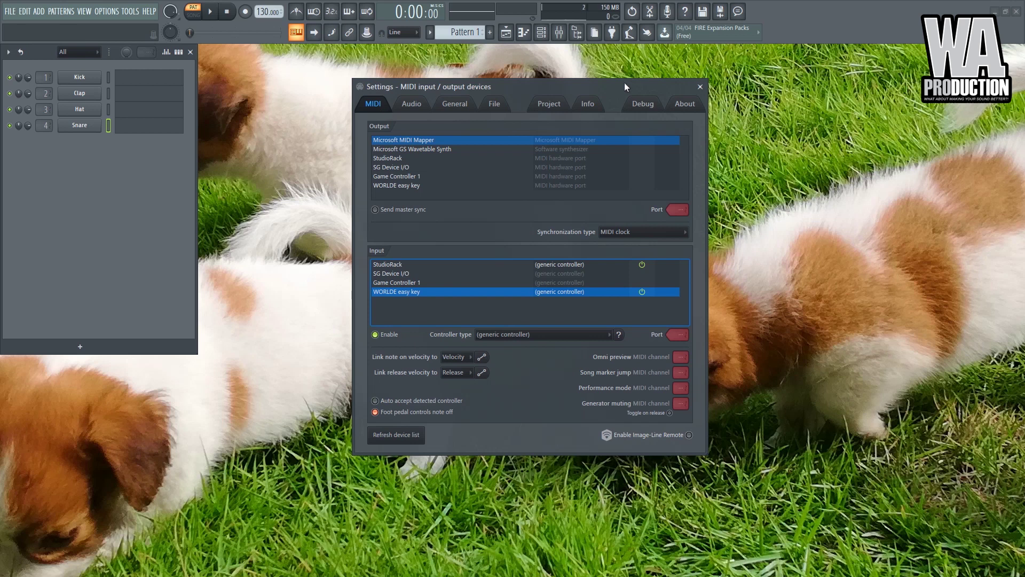
Select WORLDE easy key as MIDI output with Send master sync enabled, then return to Audio settings.
{"action": "left_click_drag", "start_coordinate": [624, 83], "coordinate": [623, 59]}
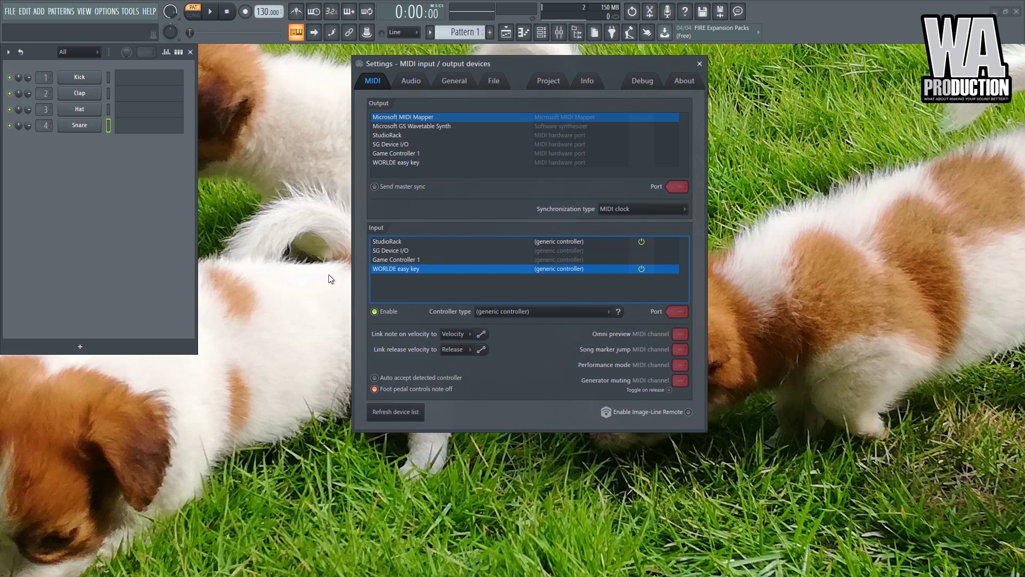
{"action": "left_click", "coordinate": [409, 163]}
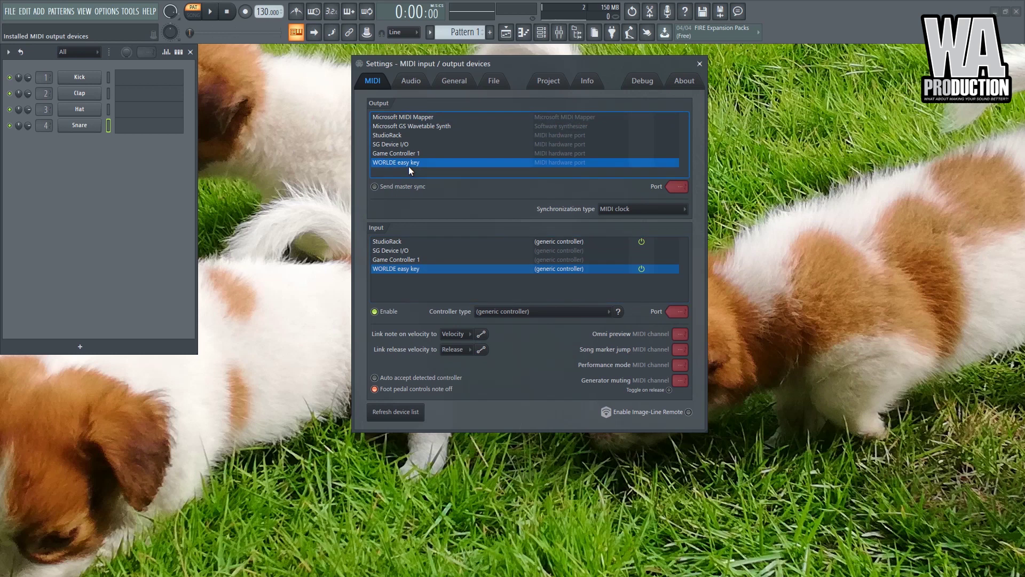
{"action": "left_click", "coordinate": [375, 186]}
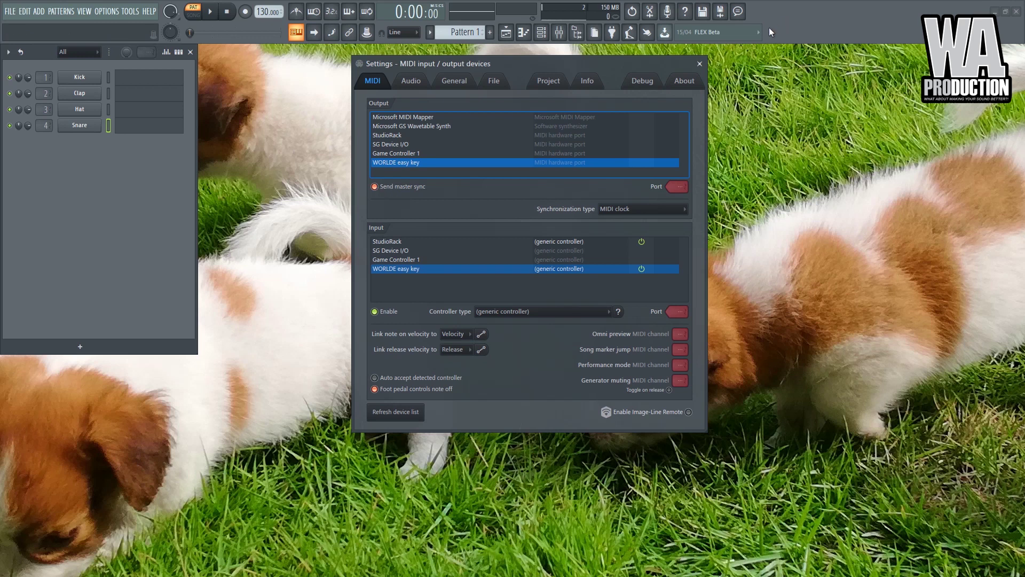
{"action": "left_click", "coordinate": [414, 80]}
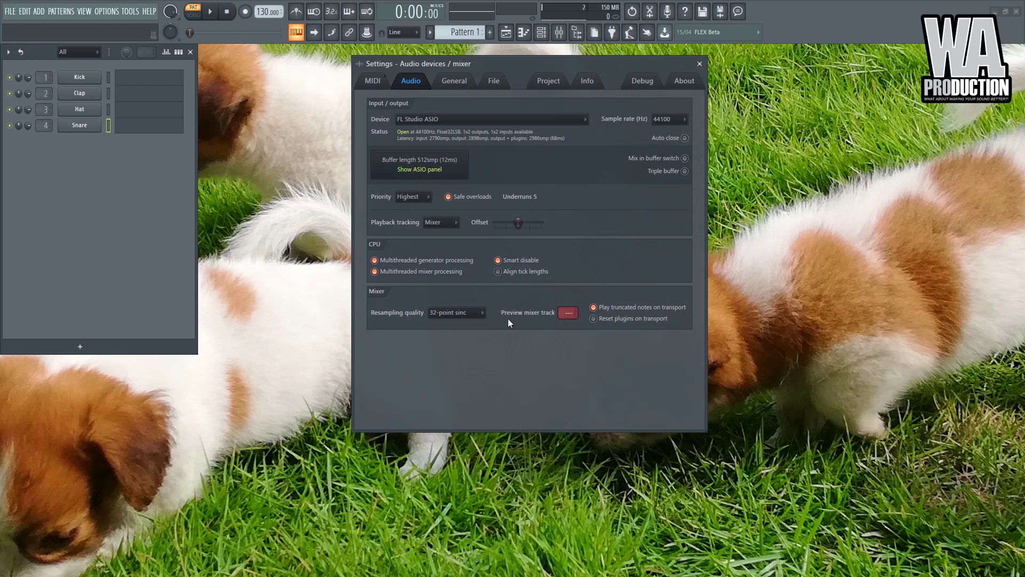
Open the mixer, playlist and browser, arranging the mixer and settings windows around them.
{"action": "left_click", "coordinate": [565, 36]}
{"action": "left_click_drag", "start_coordinate": [604, 66], "coordinate": [825, 19]}
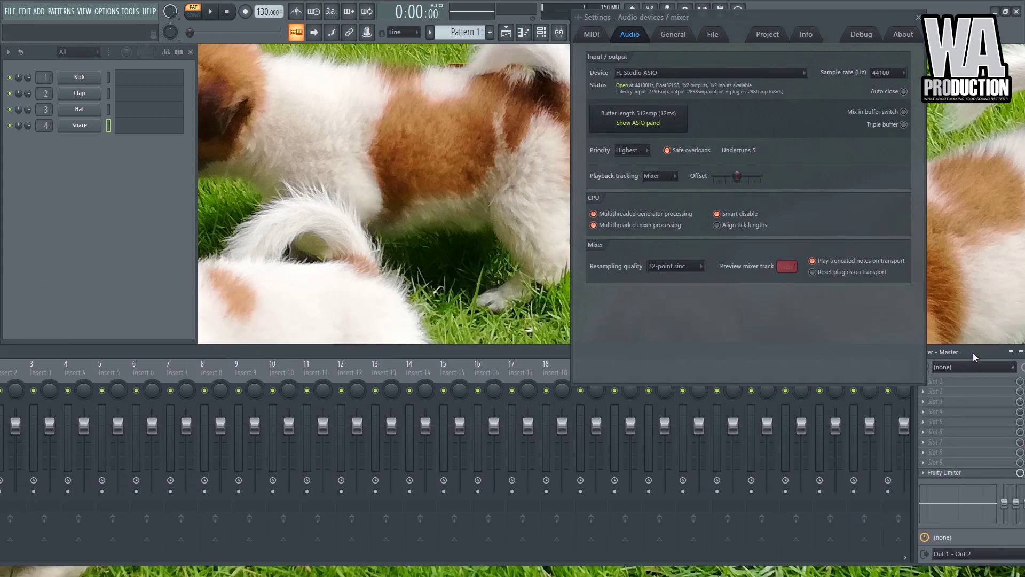
{"action": "left_click_drag", "start_coordinate": [1004, 326], "coordinate": [916, 398]}
{"action": "left_click_drag", "start_coordinate": [962, 443], "coordinate": [661, 443]}
{"action": "left_click_drag", "start_coordinate": [506, 390], "coordinate": [697, 354]}
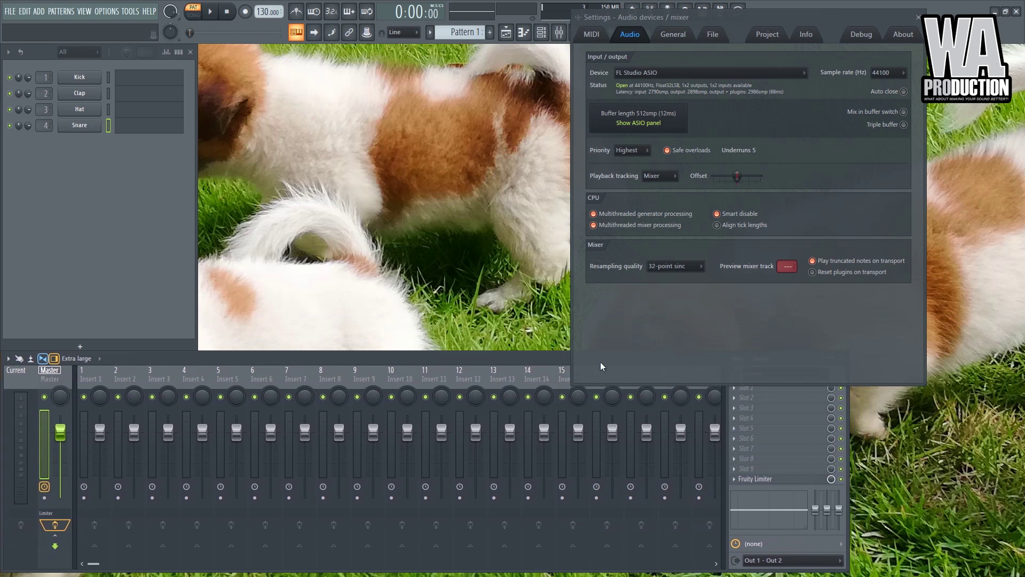
{"action": "left_click_drag", "start_coordinate": [526, 365], "coordinate": [524, 365]}
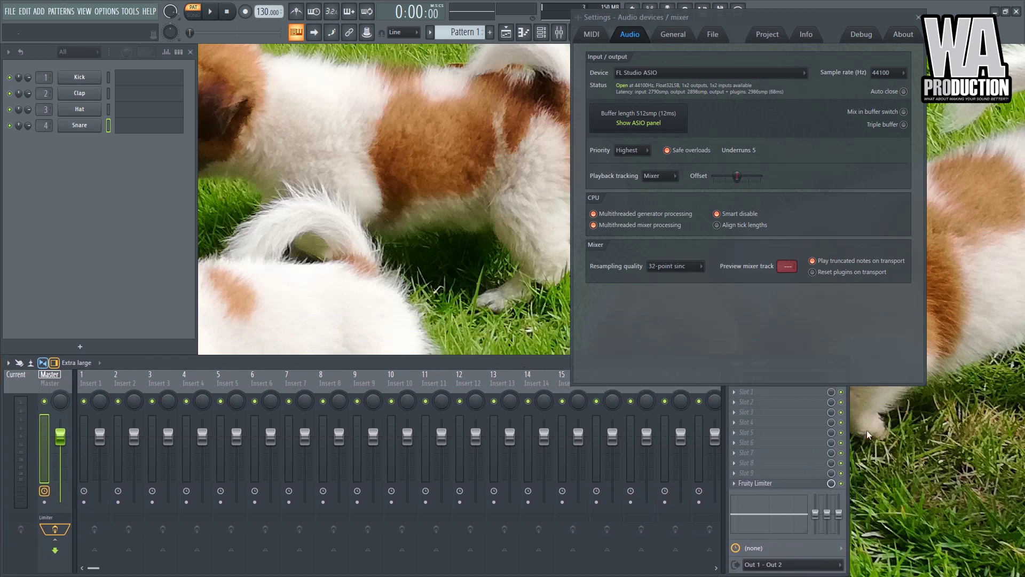
{"action": "left_click_drag", "start_coordinate": [853, 427], "coordinate": [1023, 427]}
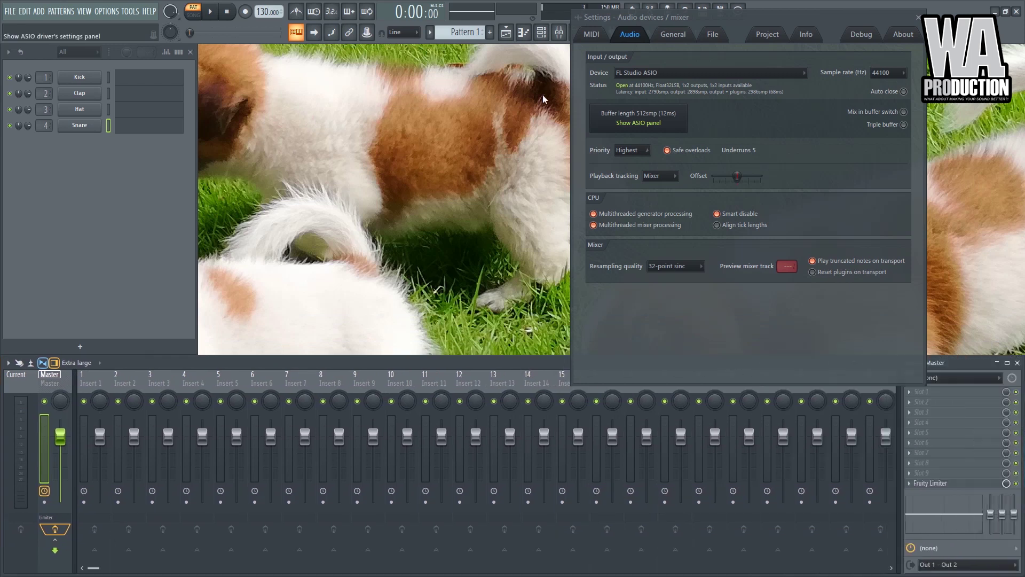
{"action": "left_click", "coordinate": [506, 33]}
{"action": "left_click_drag", "start_coordinate": [816, 17], "coordinate": [866, 107]}
{"action": "left_click", "coordinate": [576, 33]}
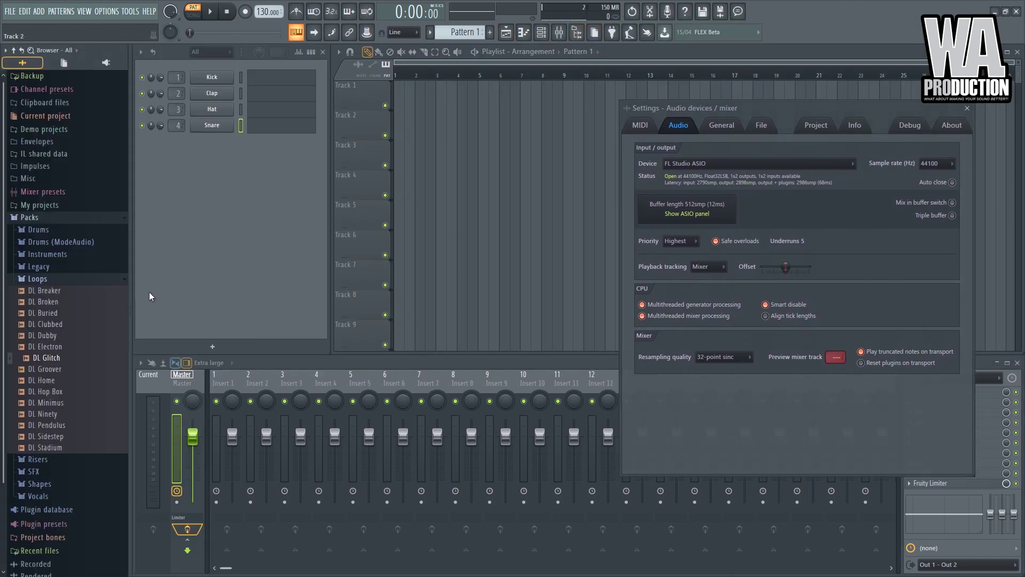
Preview the DL Electron and DL Glitch loops and turn off typing keyboard to piano.
{"action": "left_click", "coordinate": [80, 347]}
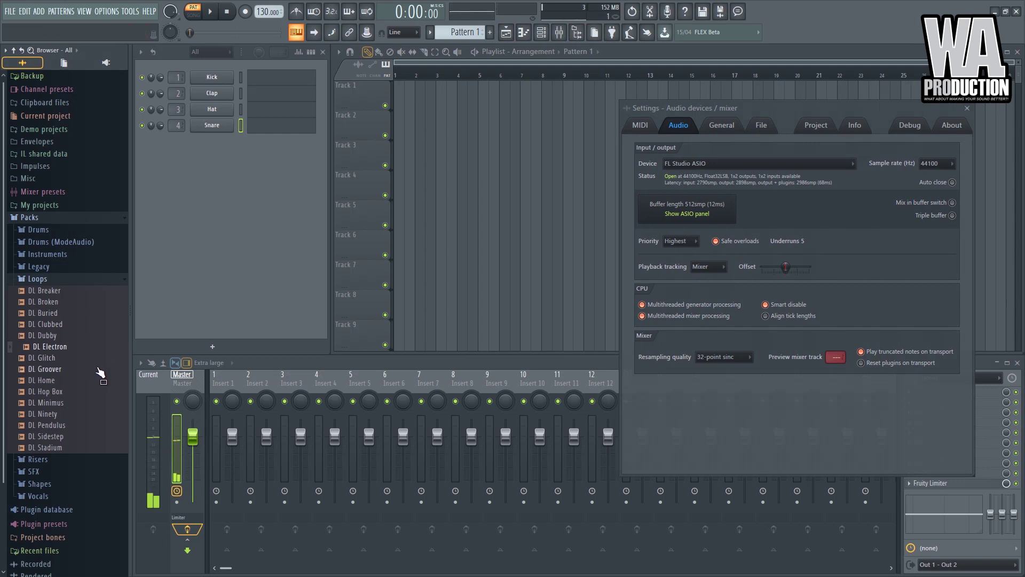
{"action": "left_click_drag", "start_coordinate": [832, 111], "coordinate": [700, 83]}
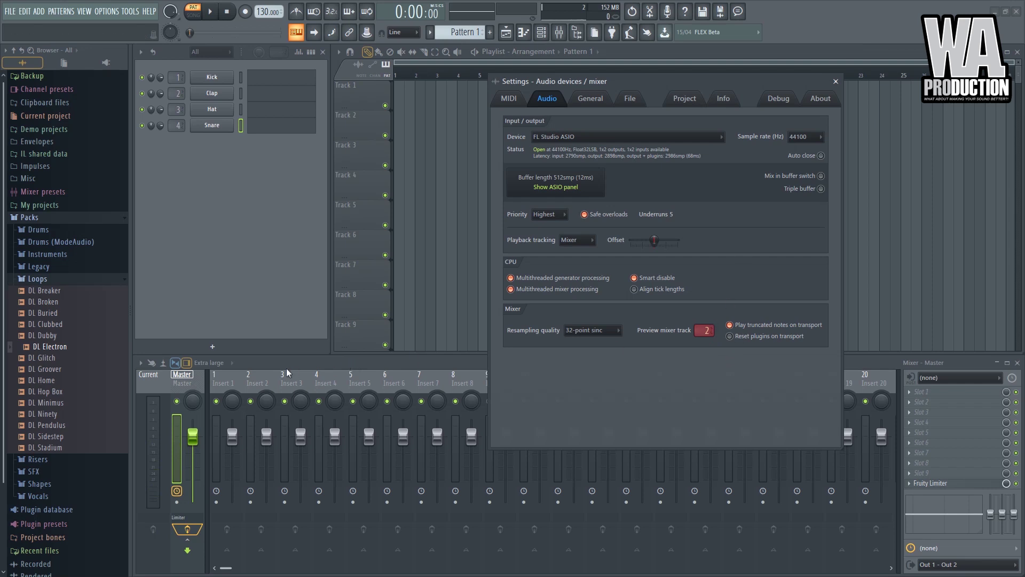
{"action": "left_click", "coordinate": [62, 358]}
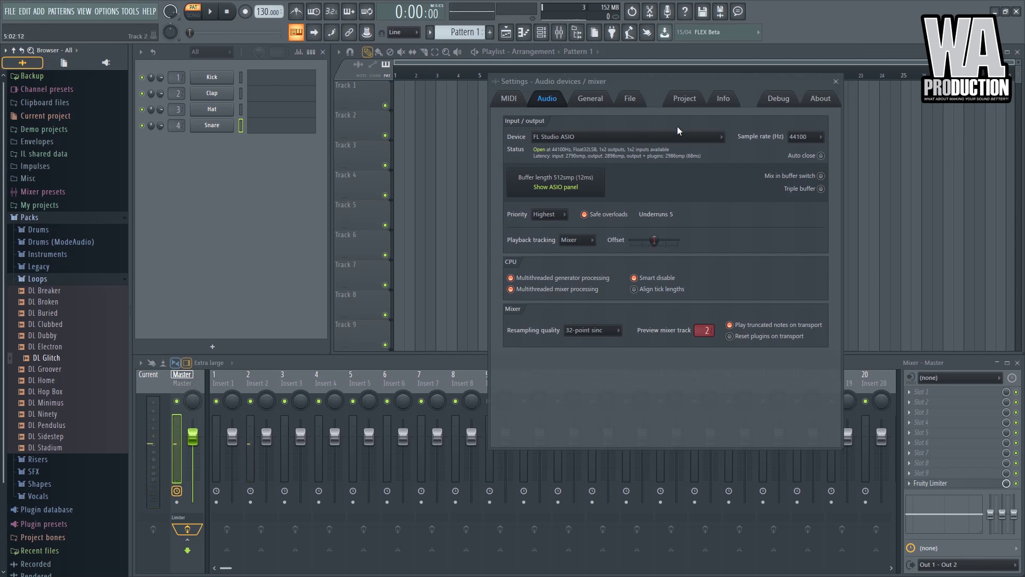
{"action": "left_click", "coordinate": [296, 32]}
Enable metronome and song mode, play, lower Insert 2 to 46%, and close settings.
{"action": "left_click", "coordinate": [296, 11]}
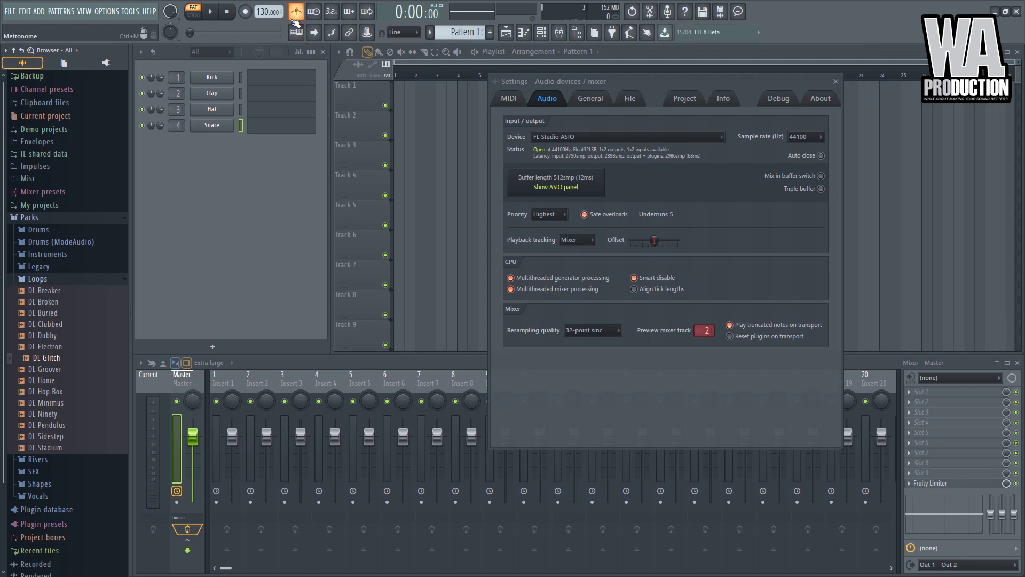
{"action": "left_click", "coordinate": [194, 15]}
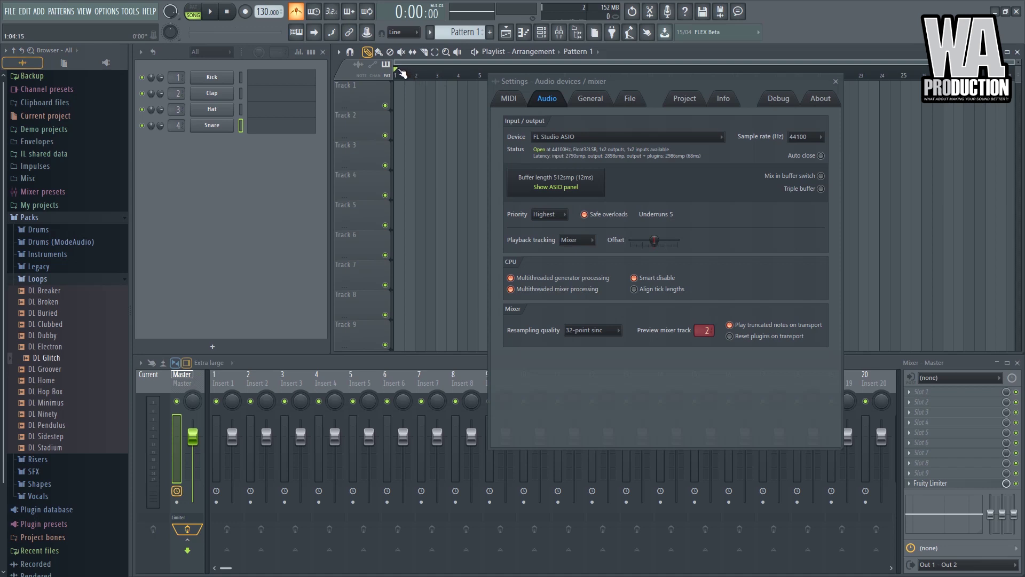
{"action": "key", "text": "space"}
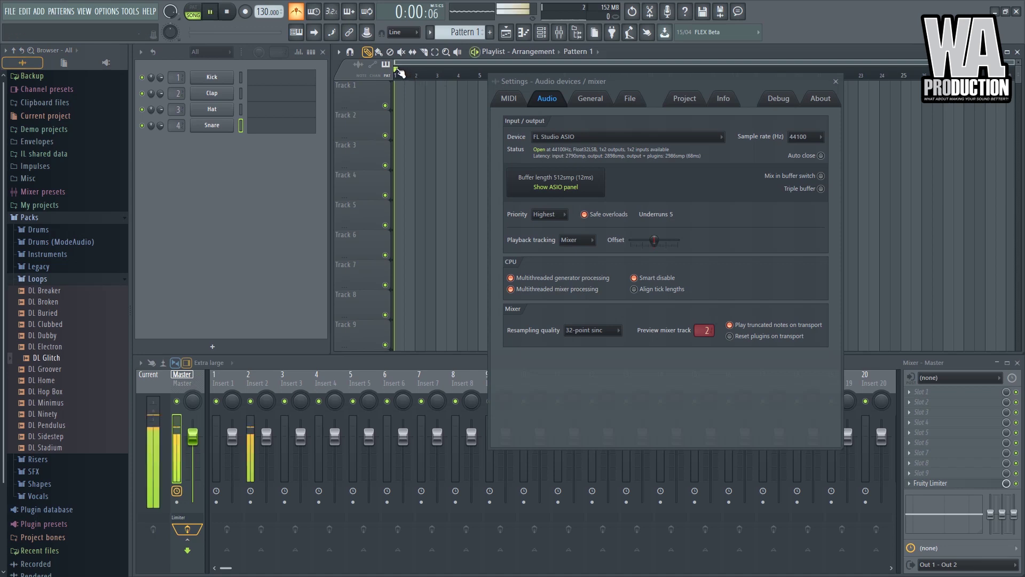
{"action": "left_click", "coordinate": [266, 436]}
{"action": "left_click_drag", "start_coordinate": [266, 435], "coordinate": [266, 470]}
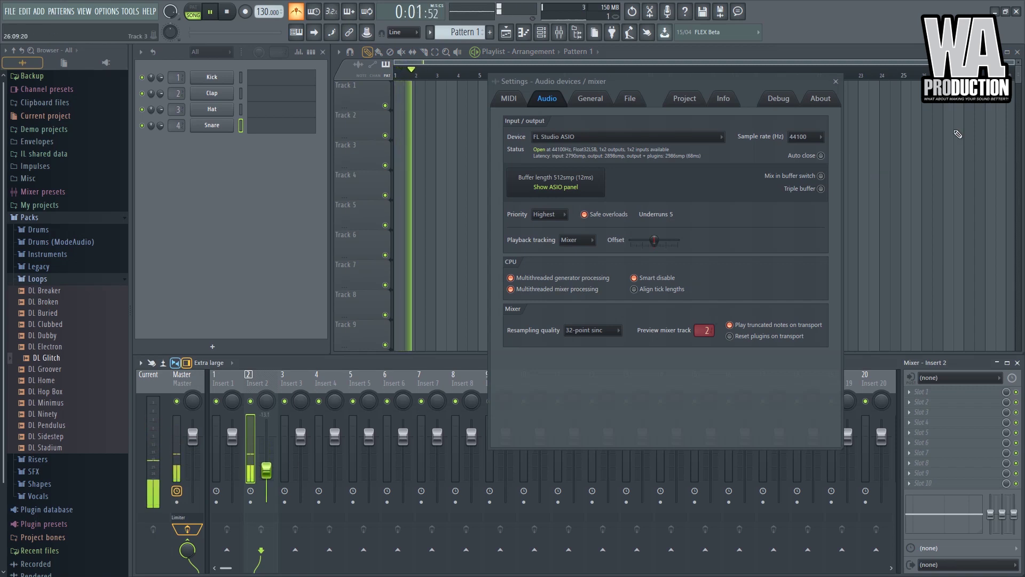
{"action": "left_click", "coordinate": [836, 82]}
{"action": "key", "text": "space"}
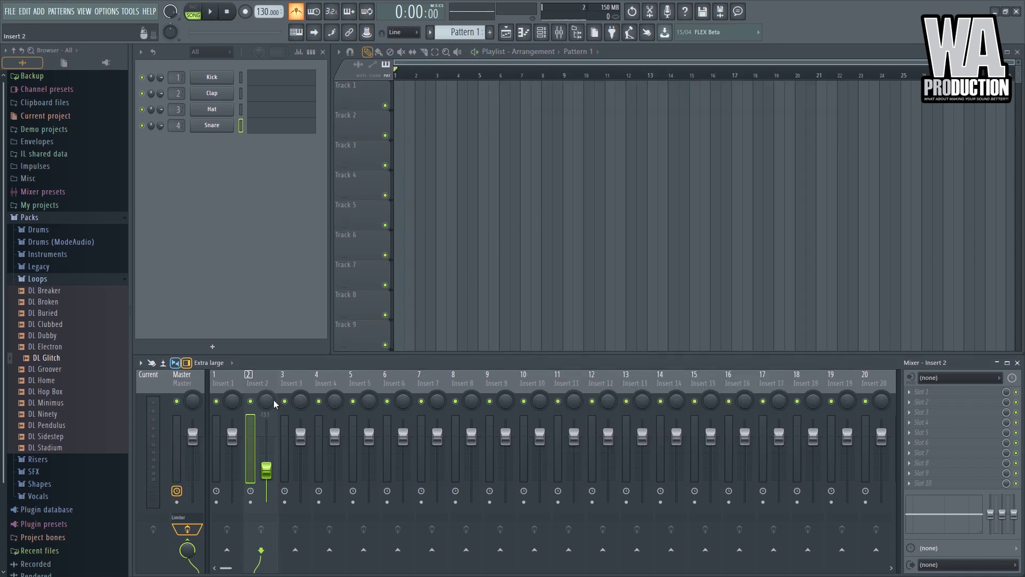
{"action": "left_click_drag", "start_coordinate": [239, 569], "coordinate": [916, 571]}
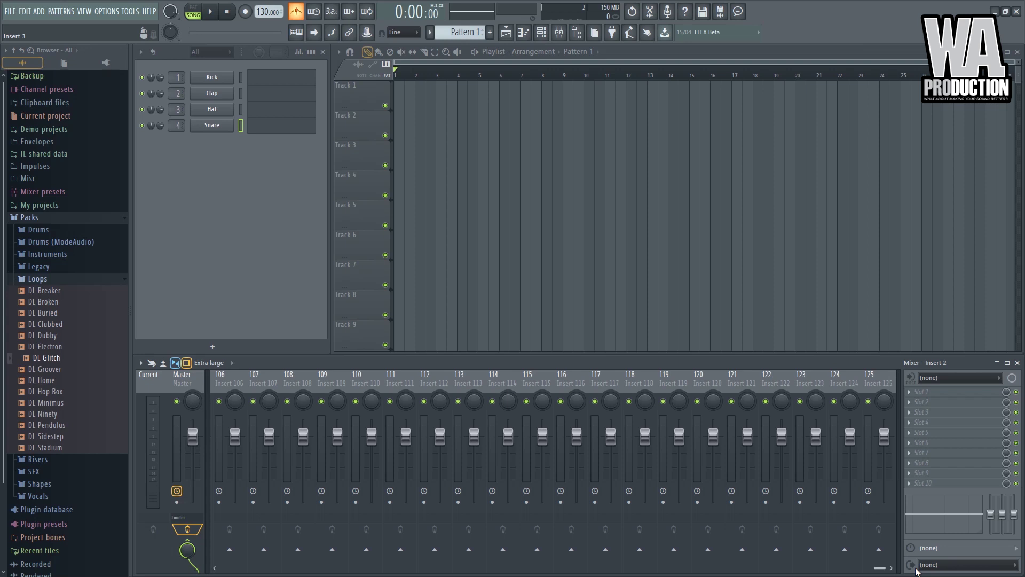
{"action": "left_click", "coordinate": [878, 381]}
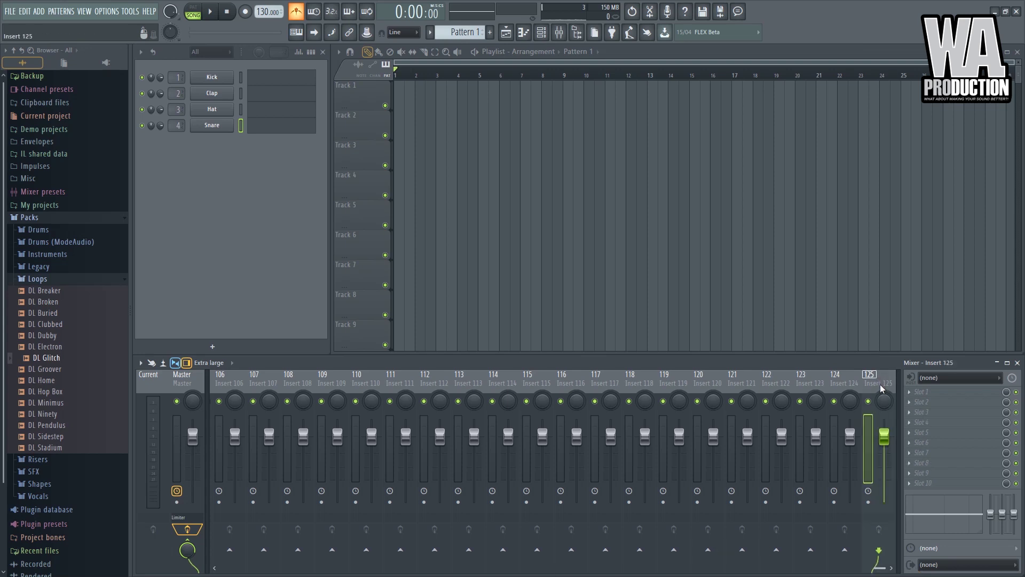
{"action": "left_click", "coordinate": [106, 11]}
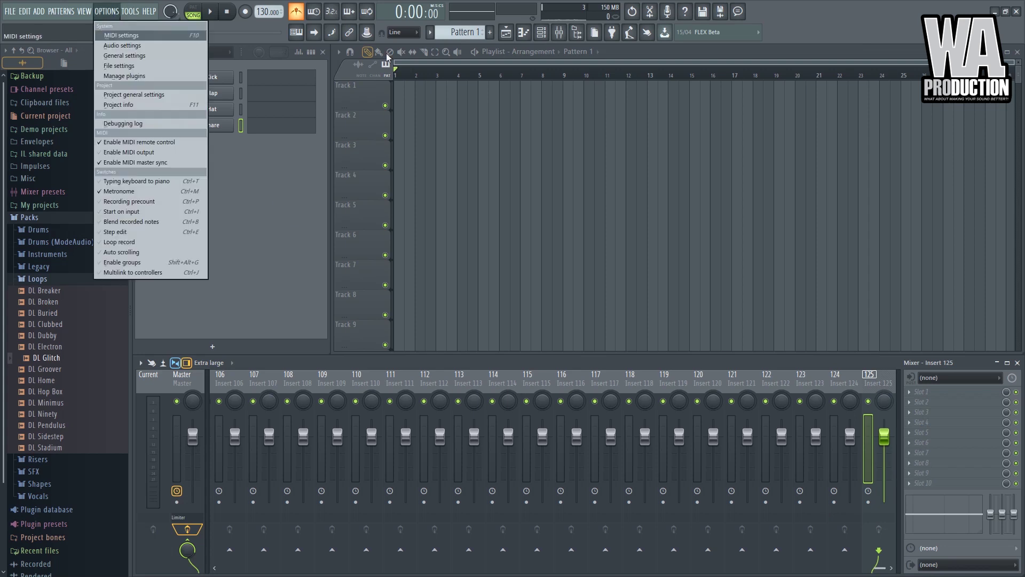
{"action": "left_click", "coordinate": [122, 46]}
{"action": "left_click_drag", "start_coordinate": [704, 330], "coordinate": [704, 299]}
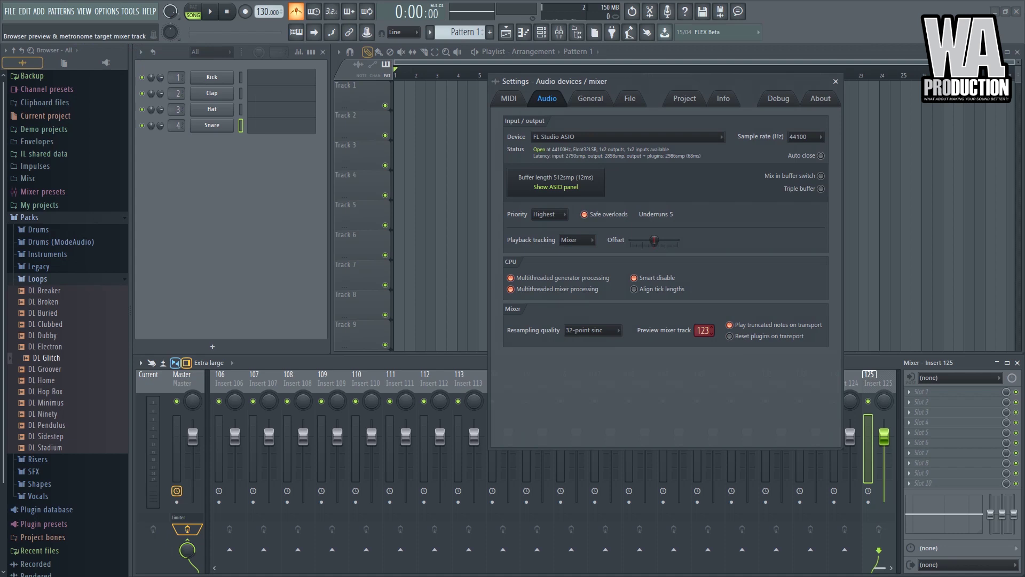
{"action": "right_click", "coordinate": [879, 384]}
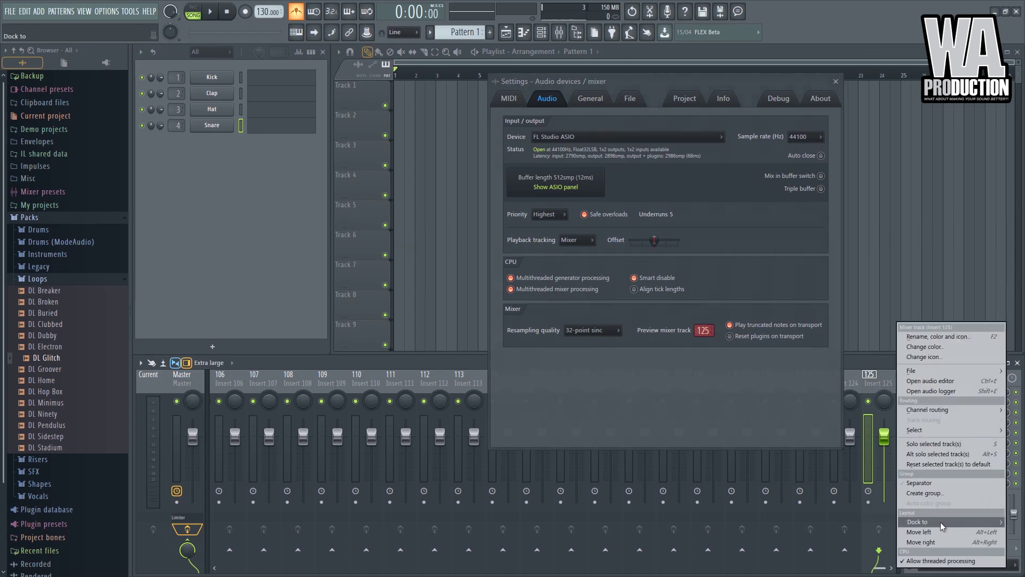
{"action": "mouse_move", "coordinate": [941, 521]}
{"action": "left_click", "coordinate": [879, 541]}
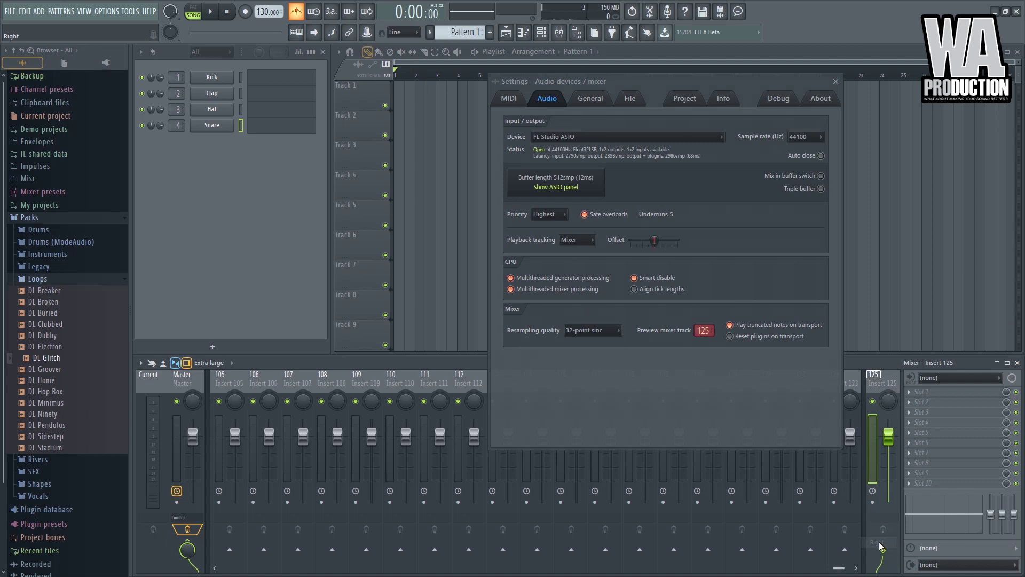
{"action": "left_click", "coordinate": [837, 81]}
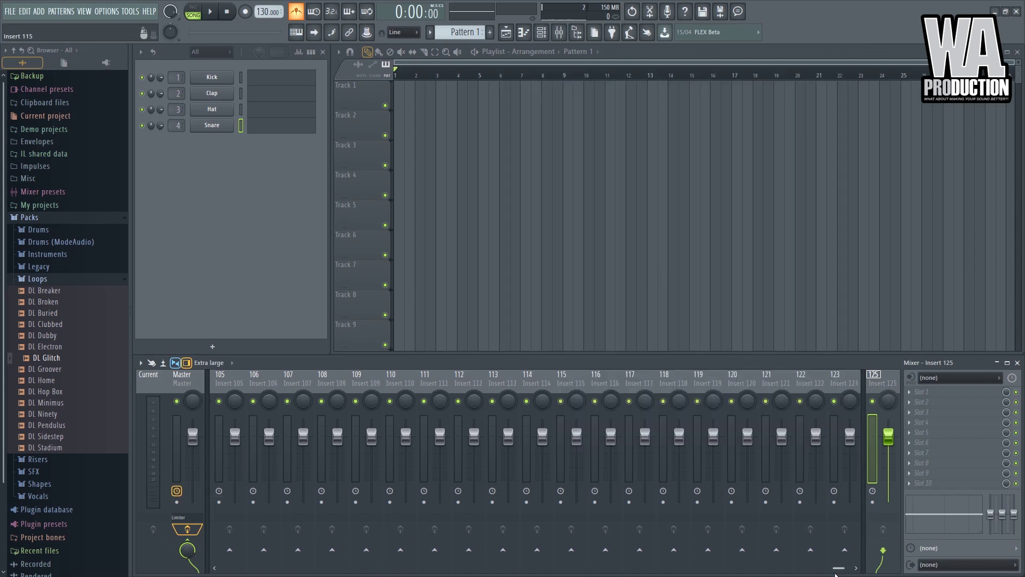
{"action": "left_click_drag", "start_coordinate": [838, 568], "coordinate": [226, 568]}
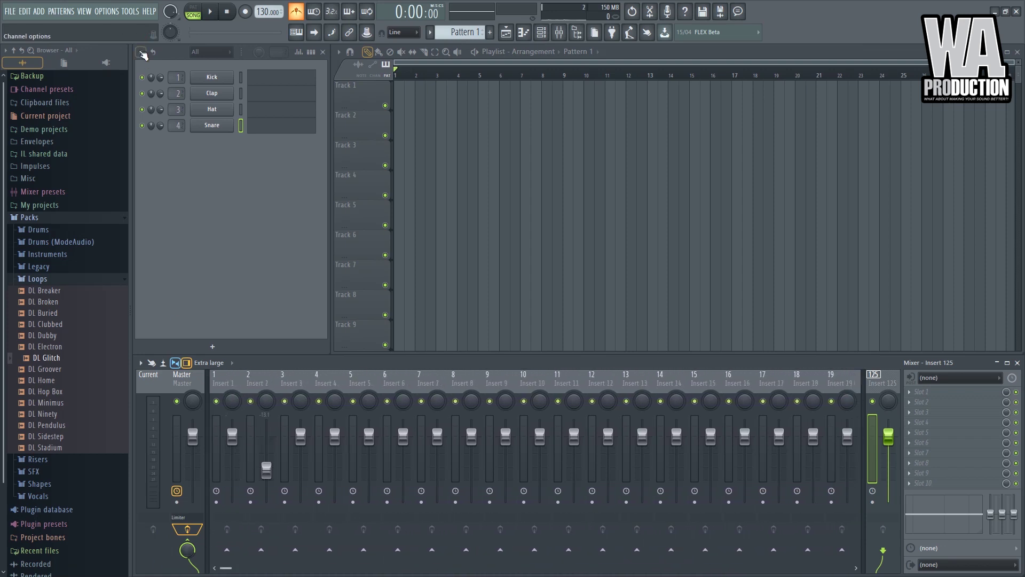
{"action": "left_click", "coordinate": [114, 14]}
Load Fruity Compressor into the first effect slot of mixer Insert 1.
{"action": "left_click", "coordinate": [123, 46]}
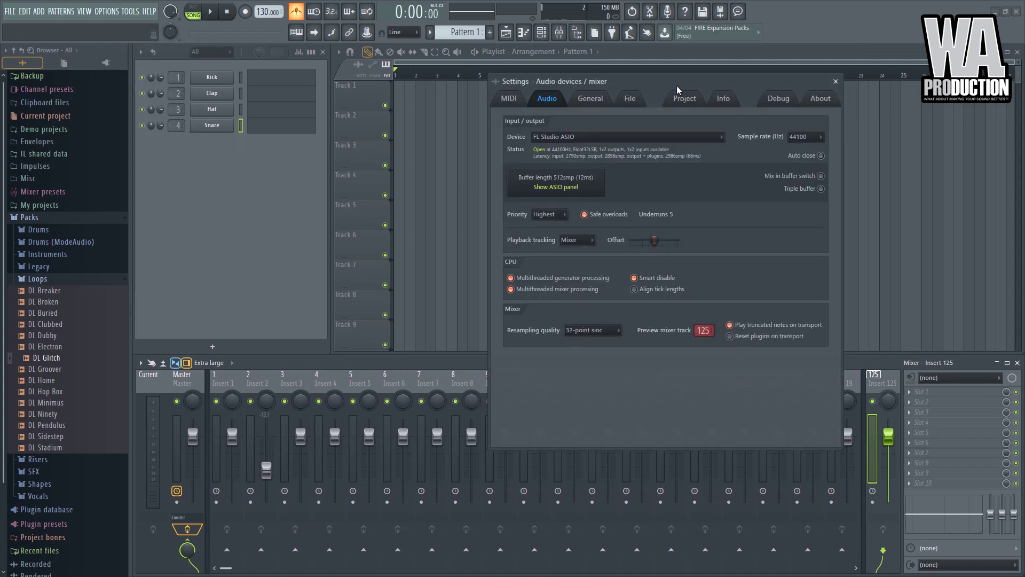
{"action": "left_click_drag", "start_coordinate": [675, 78], "coordinate": [595, 89]}
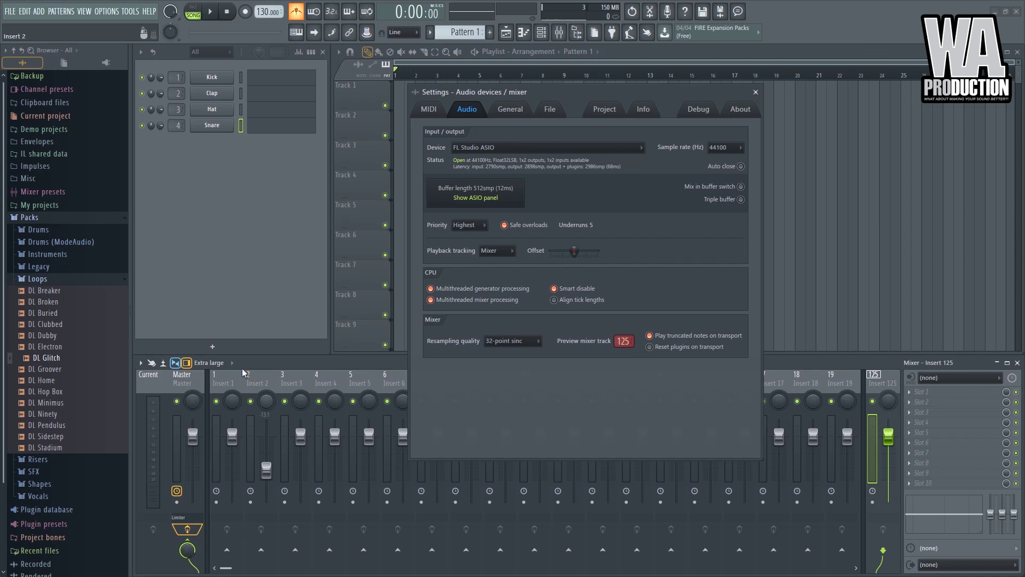
{"action": "left_click", "coordinate": [226, 382]}
{"action": "left_click", "coordinate": [1002, 378]}
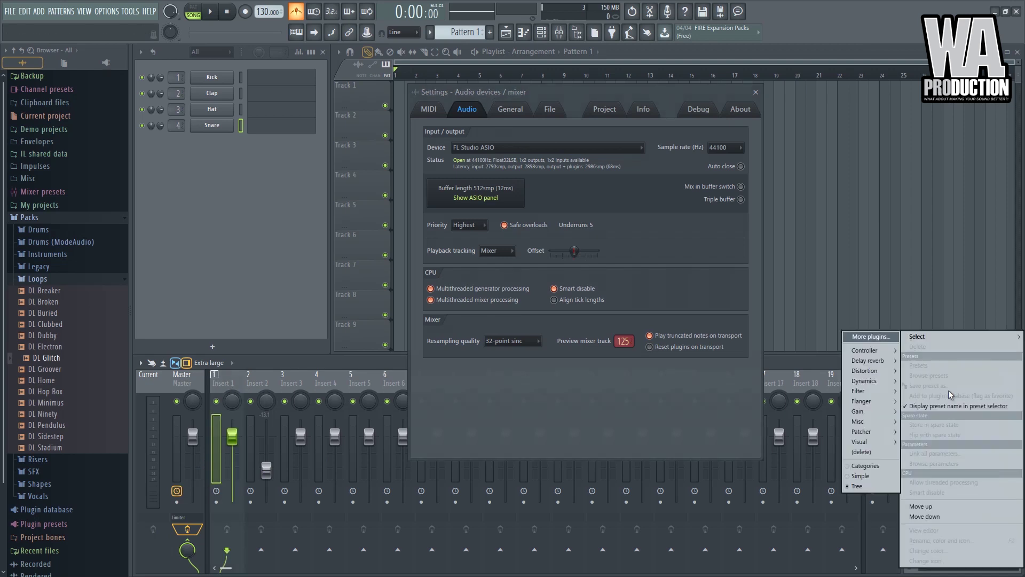
{"action": "mouse_move", "coordinate": [873, 384]}
{"action": "left_click", "coordinate": [781, 381]}
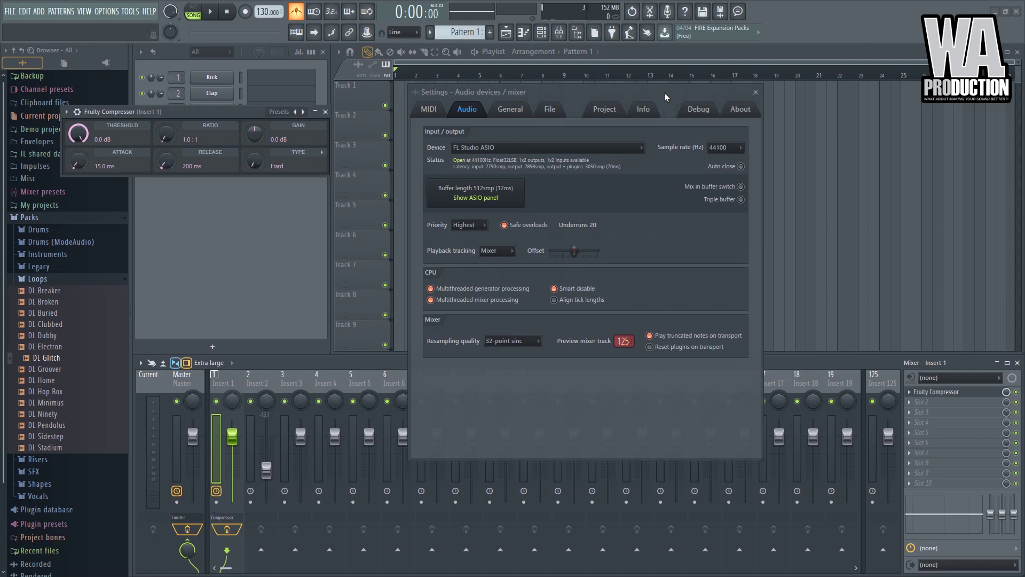
Bypass the compressor's effect slot on Insert 1 and close its plugin window.
{"action": "left_click_drag", "start_coordinate": [665, 92], "coordinate": [835, 57]}
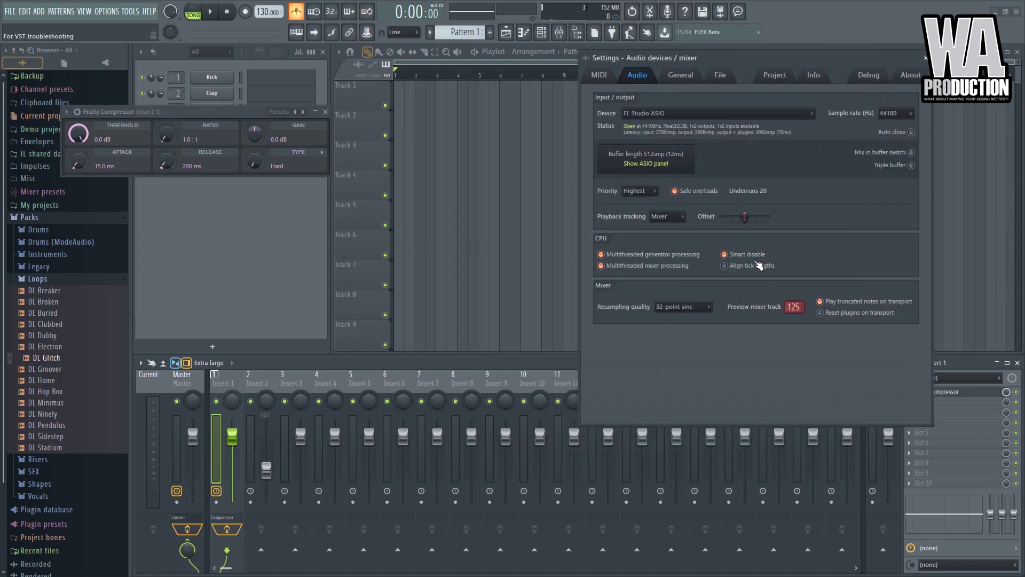
{"action": "left_click", "coordinate": [217, 490]}
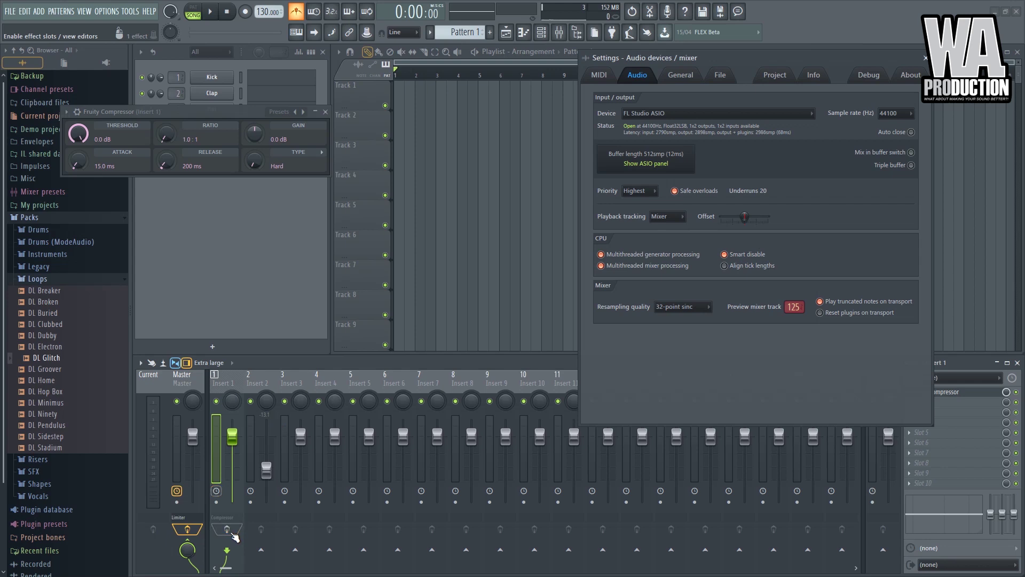
{"action": "left_click_drag", "start_coordinate": [245, 114], "coordinate": [424, 233]}
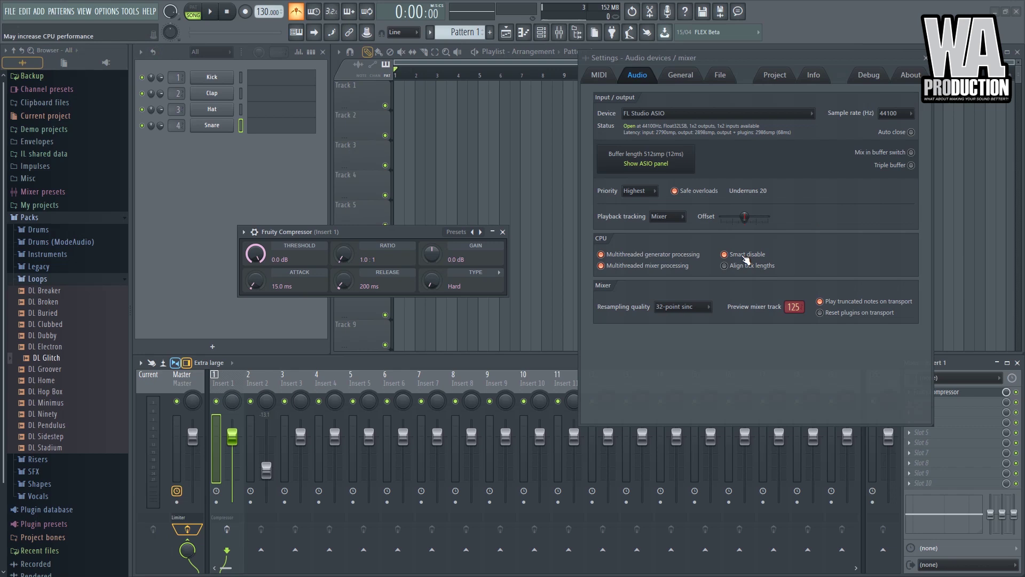
{"action": "left_click", "coordinate": [502, 232]}
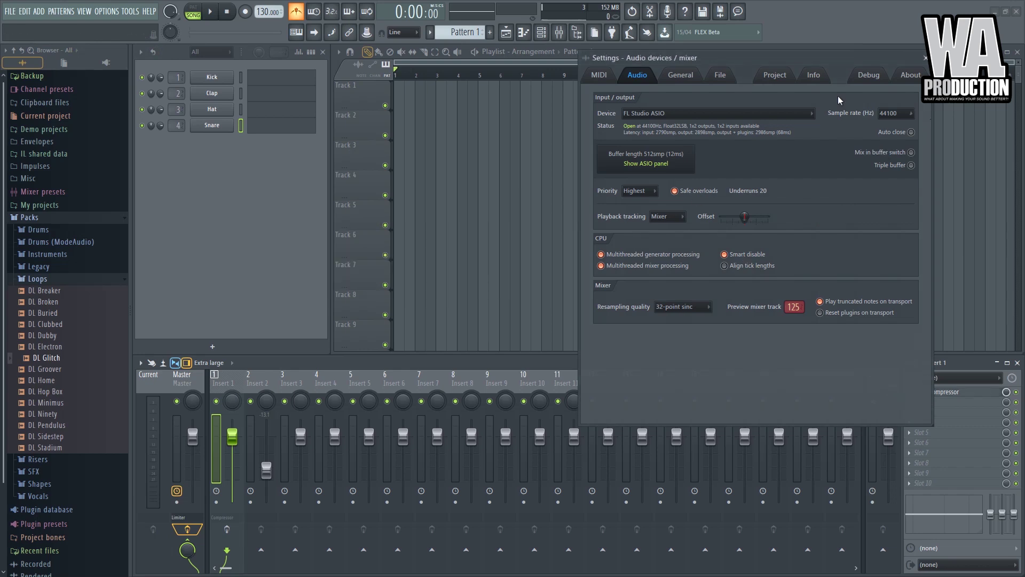
{"action": "left_click_drag", "start_coordinate": [793, 60], "coordinate": [607, 88]}
In General settings, review the Animations options and nudge Smoothing slightly higher.
{"action": "left_click", "coordinate": [494, 104]}
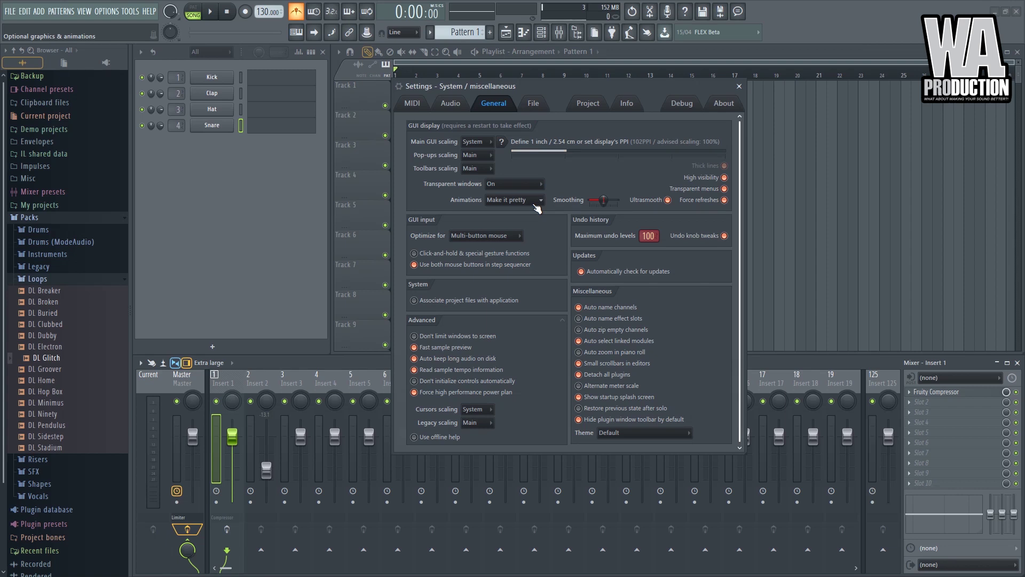
{"action": "mouse_move", "coordinate": [231, 568]}
{"action": "left_mouse_down"}
{"action": "mouse_move", "coordinate": [414, 572]}
{"action": "mouse_move", "coordinate": [224, 570]}
{"action": "left_mouse_up"}
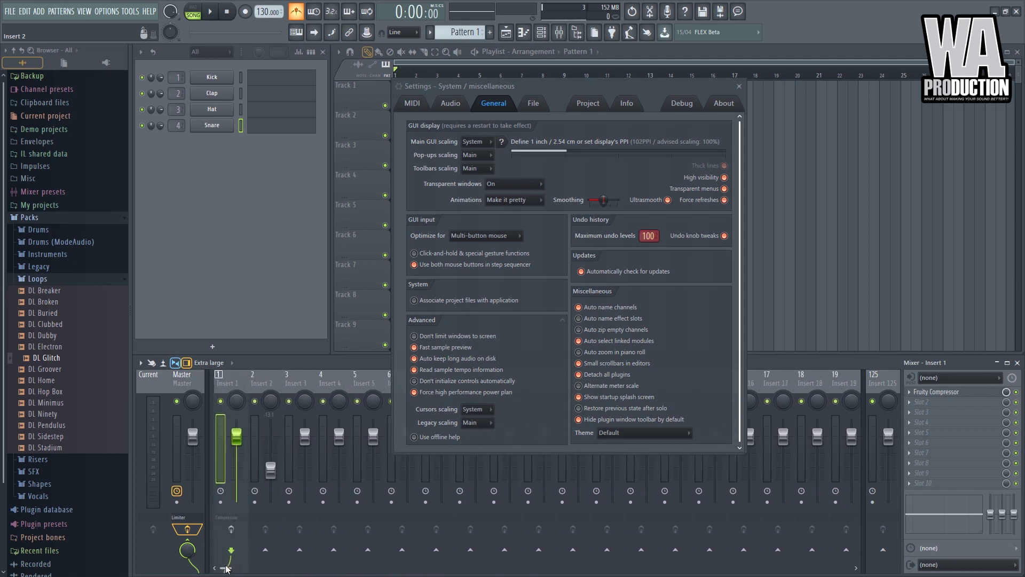
{"action": "left_click", "coordinate": [531, 205]}
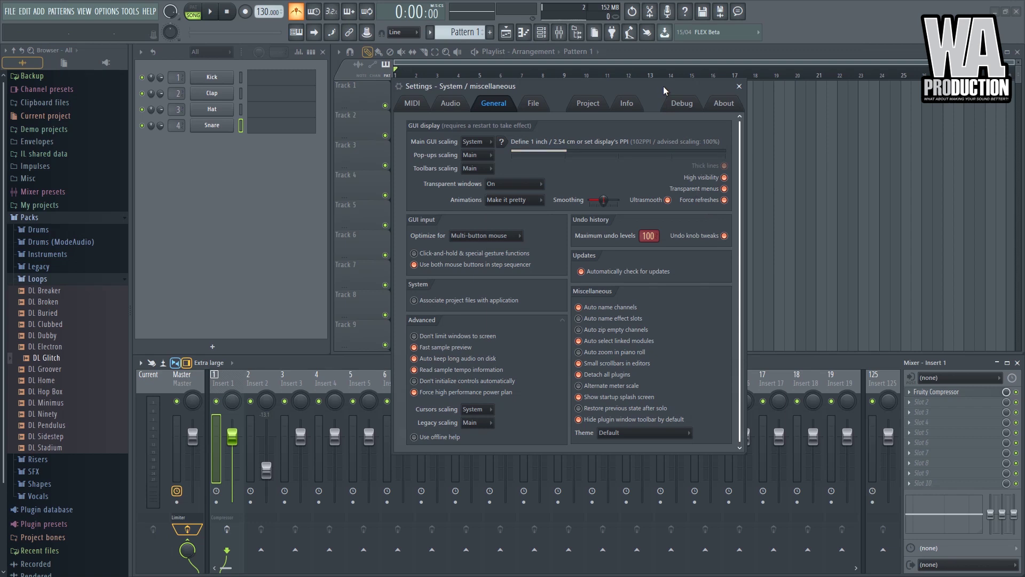
{"action": "left_click_drag", "start_coordinate": [663, 85], "coordinate": [733, 71]}
{"action": "left_click_drag", "start_coordinate": [673, 184], "coordinate": [687, 184]}
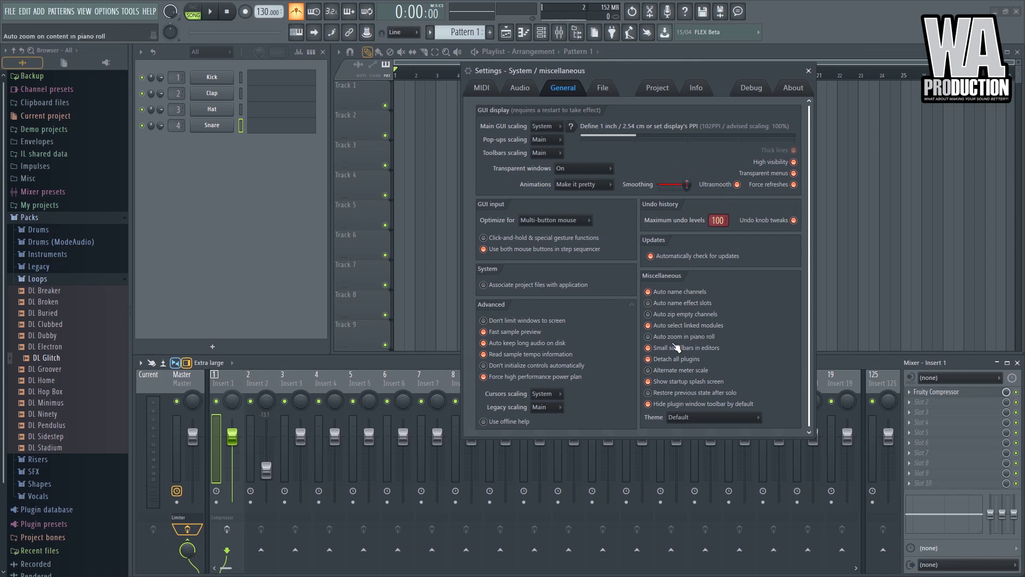
Toggle Detach all plugins off and back on, then close the settings.
{"action": "left_click", "coordinate": [650, 360]}
{"action": "left_click", "coordinate": [649, 360]}
{"action": "left_click", "coordinate": [808, 71]}
Set Autosave to Regularly (every 5min) on the File settings page and launch the Plugin Manager.
{"action": "left_click", "coordinate": [107, 12]}
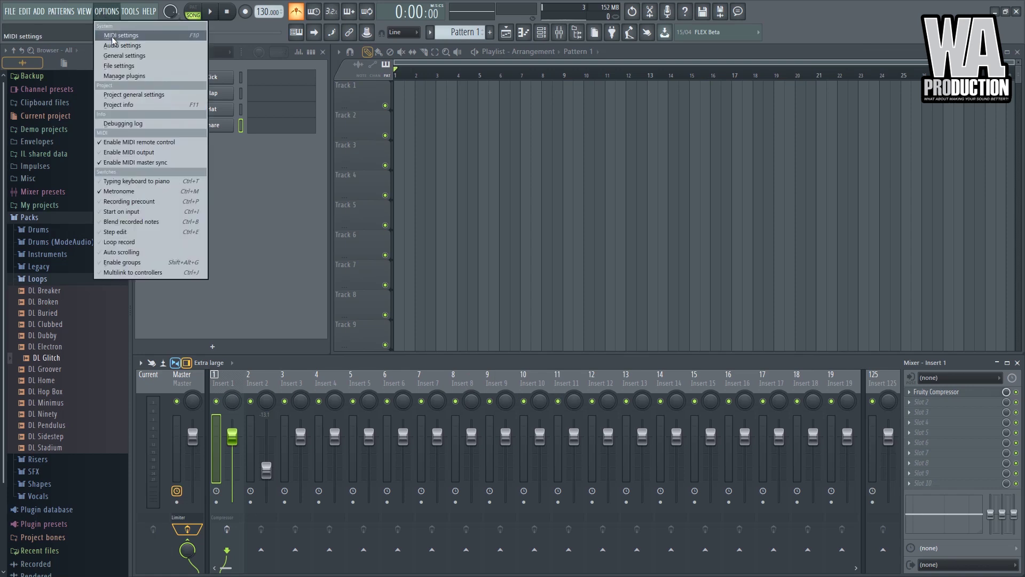
{"action": "left_click", "coordinate": [114, 48]}
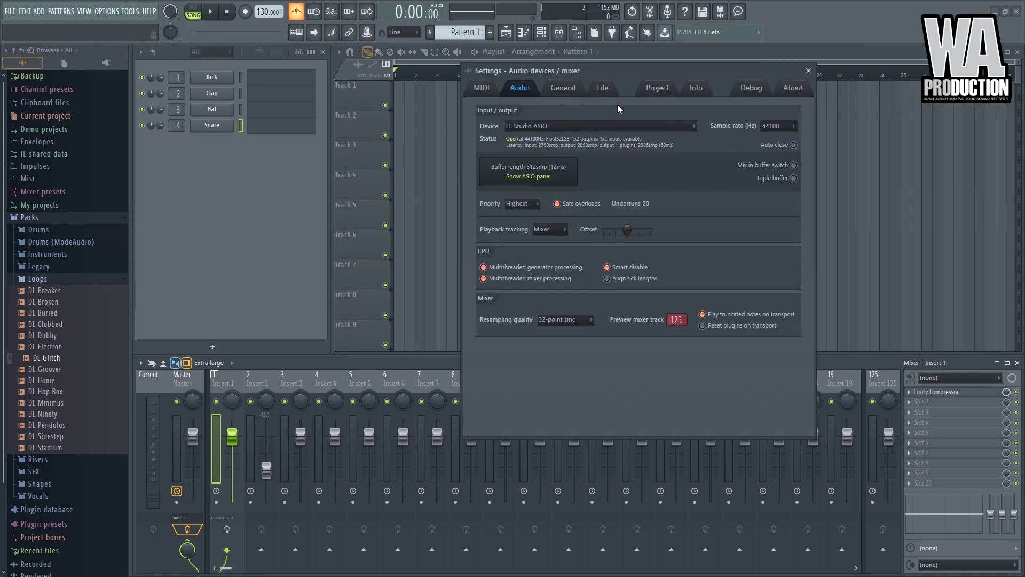
{"action": "left_click", "coordinate": [613, 90]}
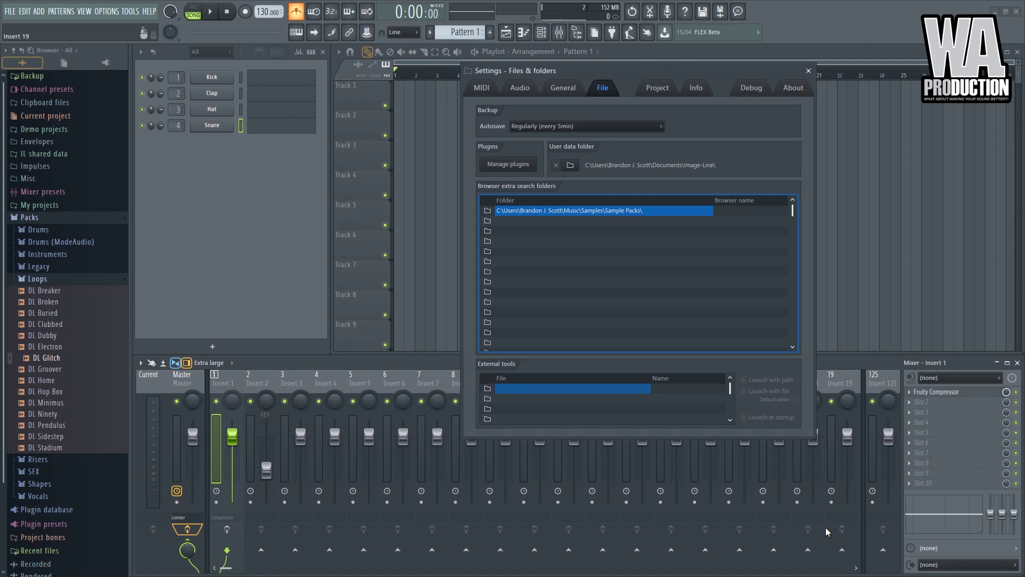
{"action": "left_click", "coordinate": [634, 132]}
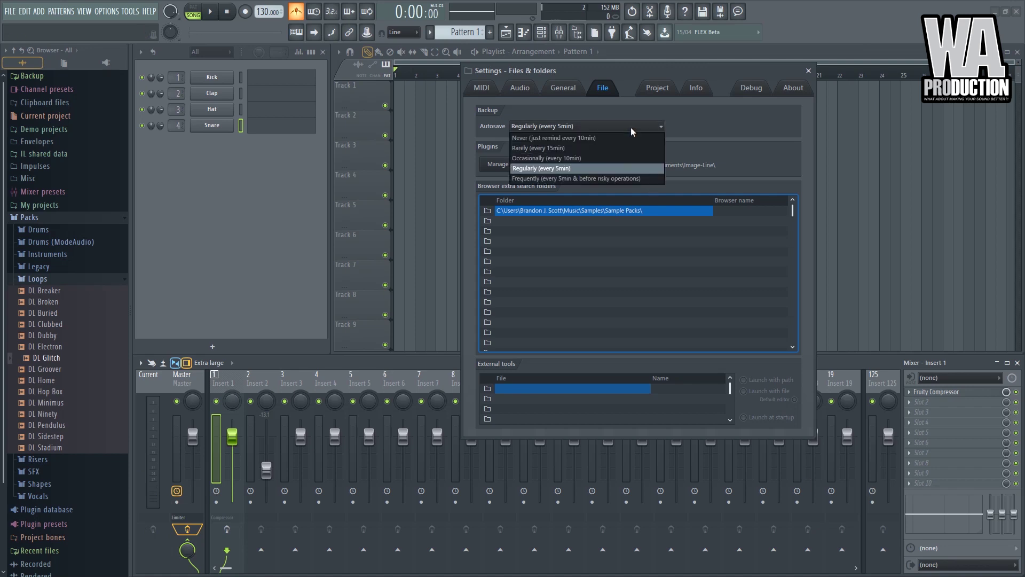
{"action": "left_click", "coordinate": [621, 165]}
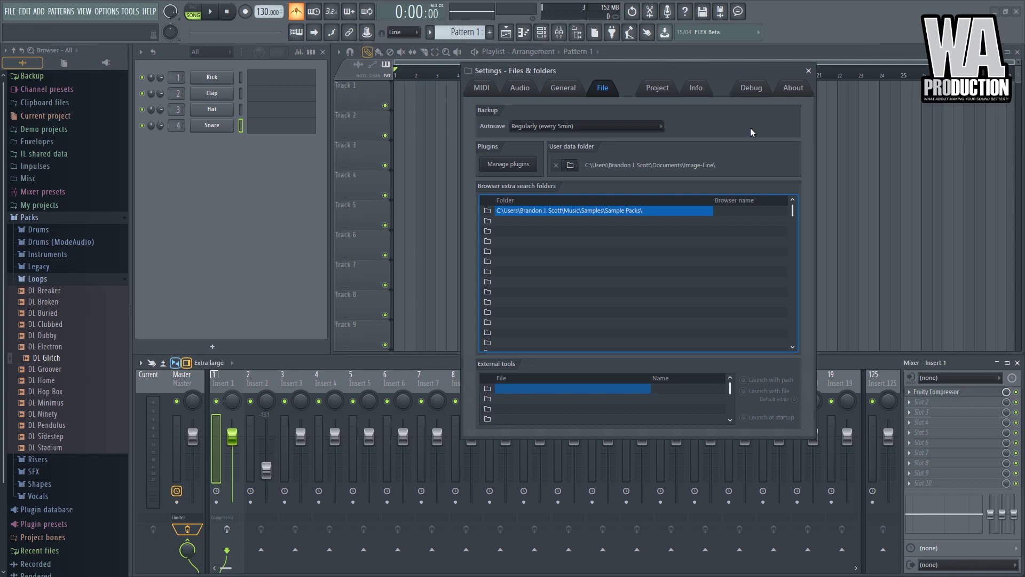
{"action": "left_click", "coordinate": [512, 164]}
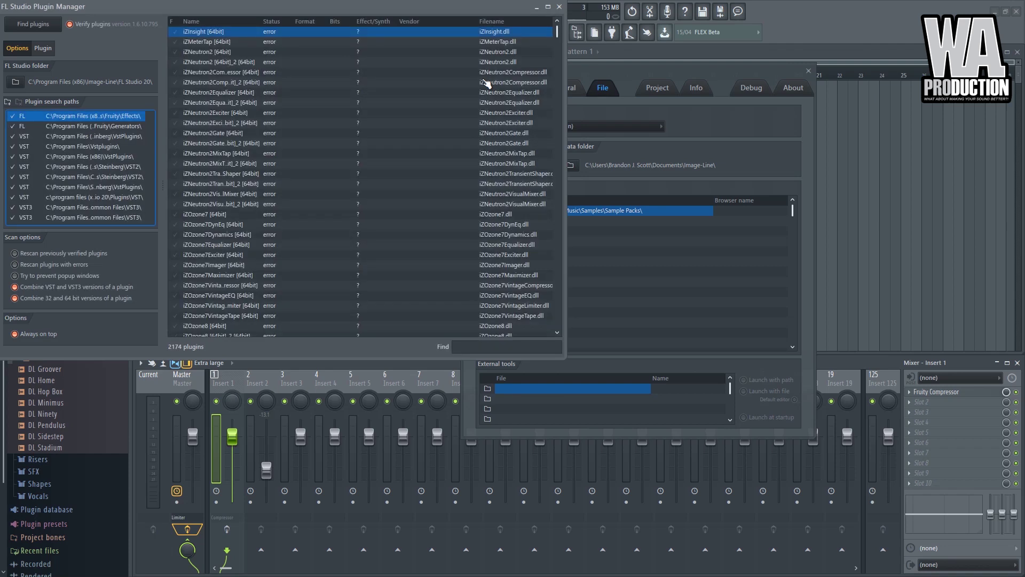
{"action": "left_click_drag", "start_coordinate": [473, 7], "coordinate": [598, 105]}
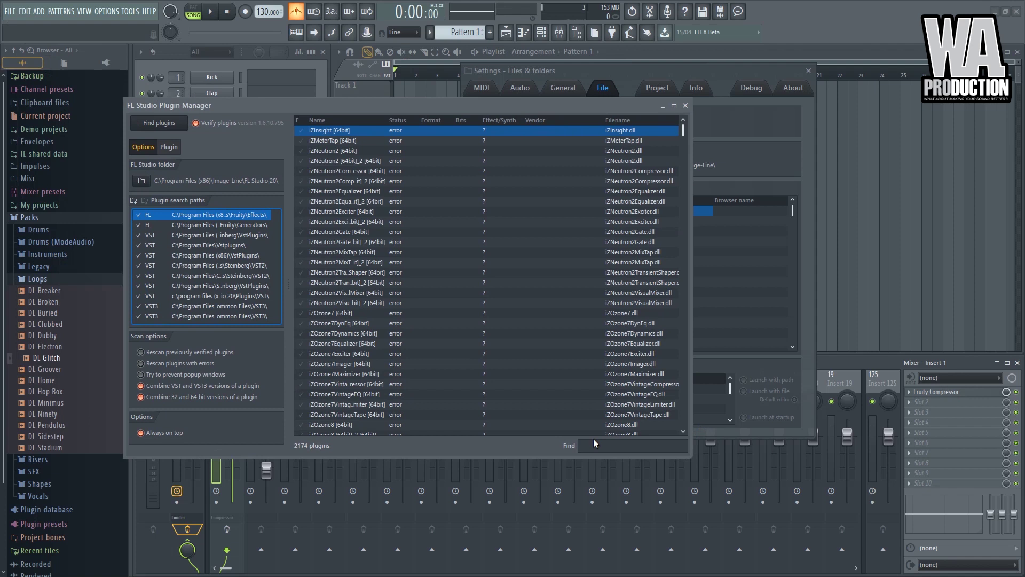
{"action": "scroll", "coordinate": [683, 134], "scroll_direction": "down", "scroll_amount": 3}
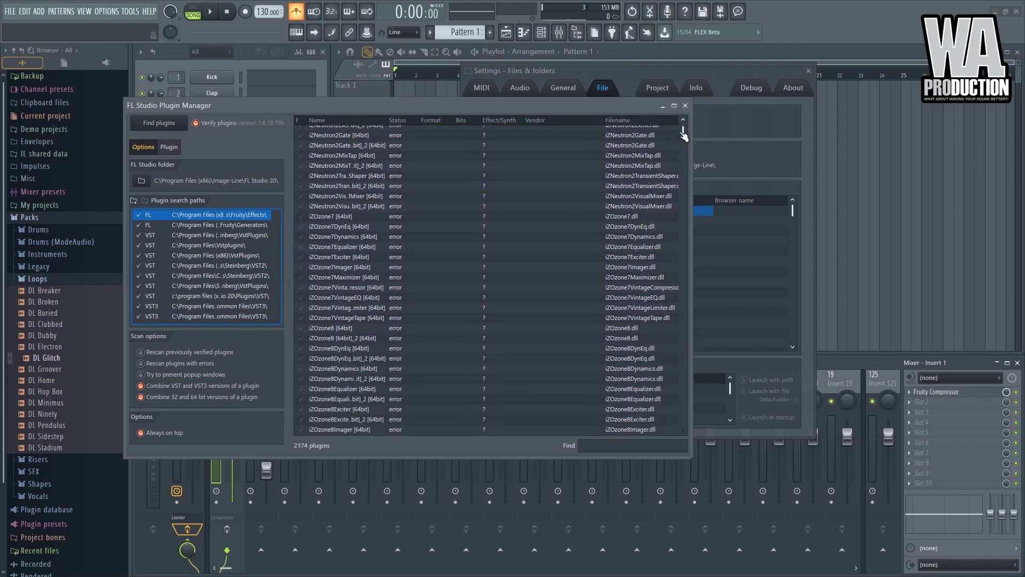
{"action": "left_click_drag", "start_coordinate": [685, 136], "coordinate": [684, 216]}
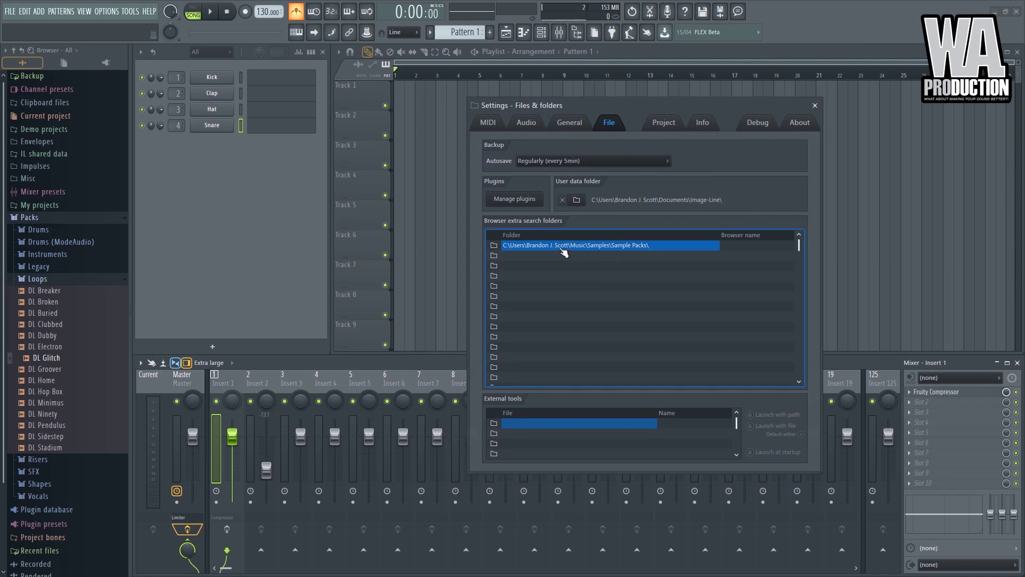
Expand Sample Packs, KSHMR and KSHMR_Song_Starters, and preview two song starter samples.
{"action": "scroll", "coordinate": [63, 324], "scroll_direction": "down", "scroll_amount": 3}
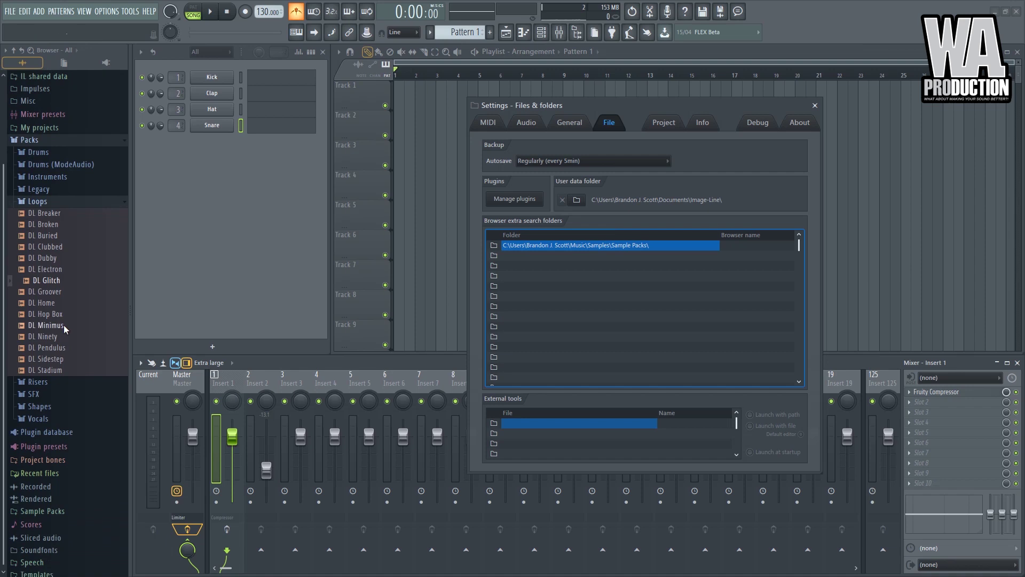
{"action": "left_click", "coordinate": [60, 507]}
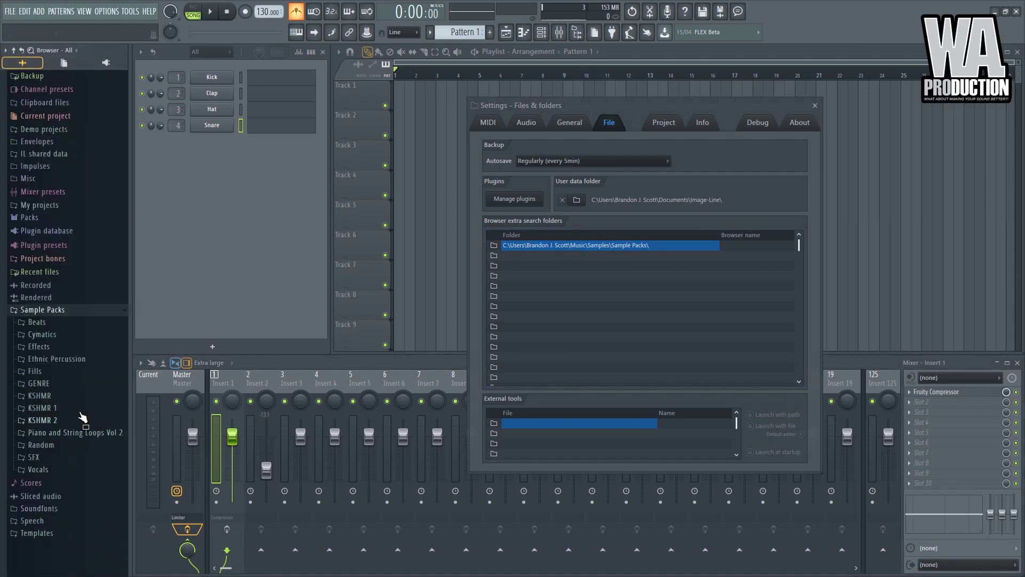
{"action": "left_click", "coordinate": [79, 395]}
{"action": "left_click", "coordinate": [79, 391]}
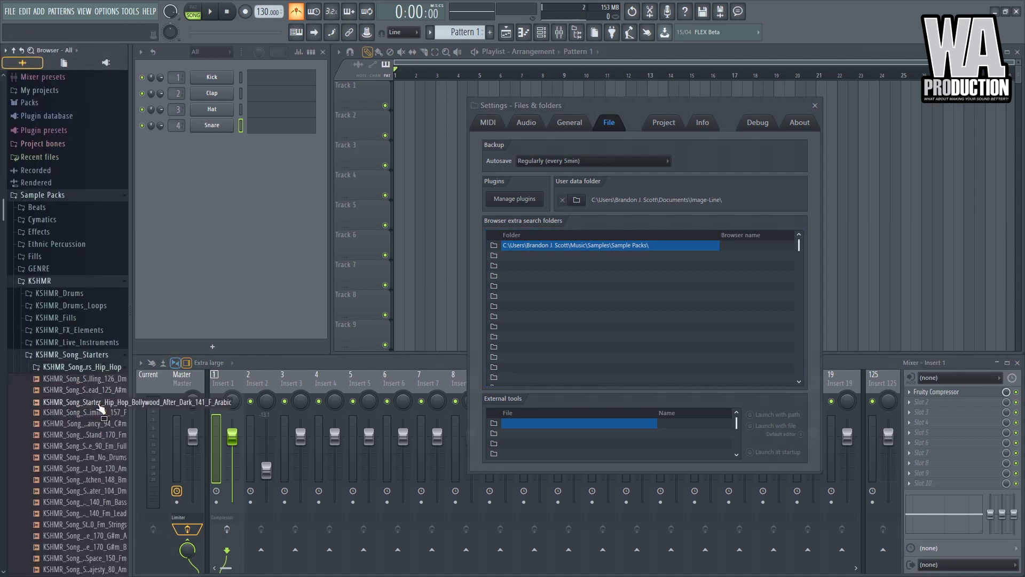
{"action": "left_click", "coordinate": [86, 438]}
{"action": "left_click", "coordinate": [110, 496]}
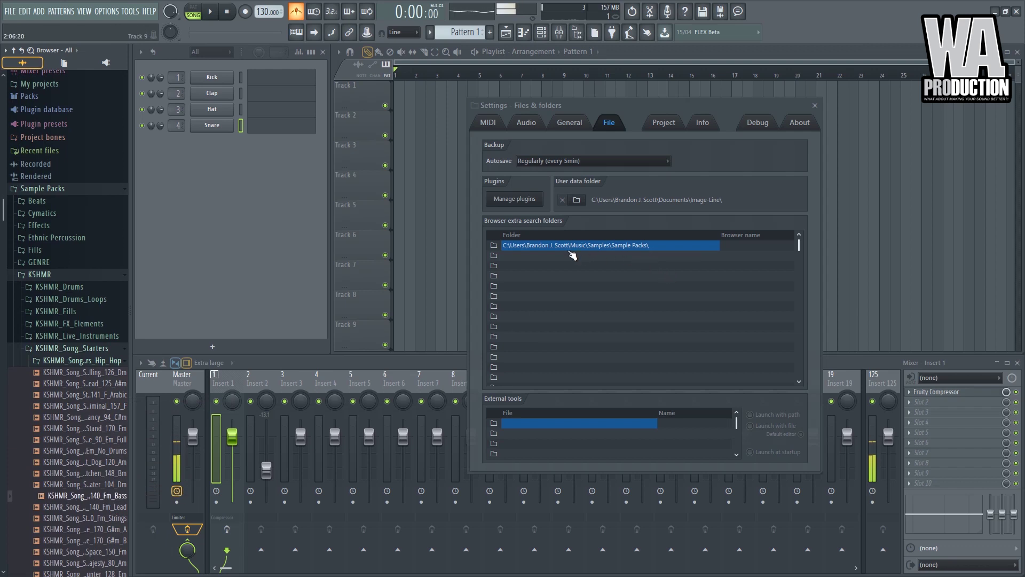
Start choosing a new user data folder and an extra search folder, cancelling both.
{"action": "left_click", "coordinate": [576, 200]}
{"action": "left_click", "coordinate": [672, 149]}
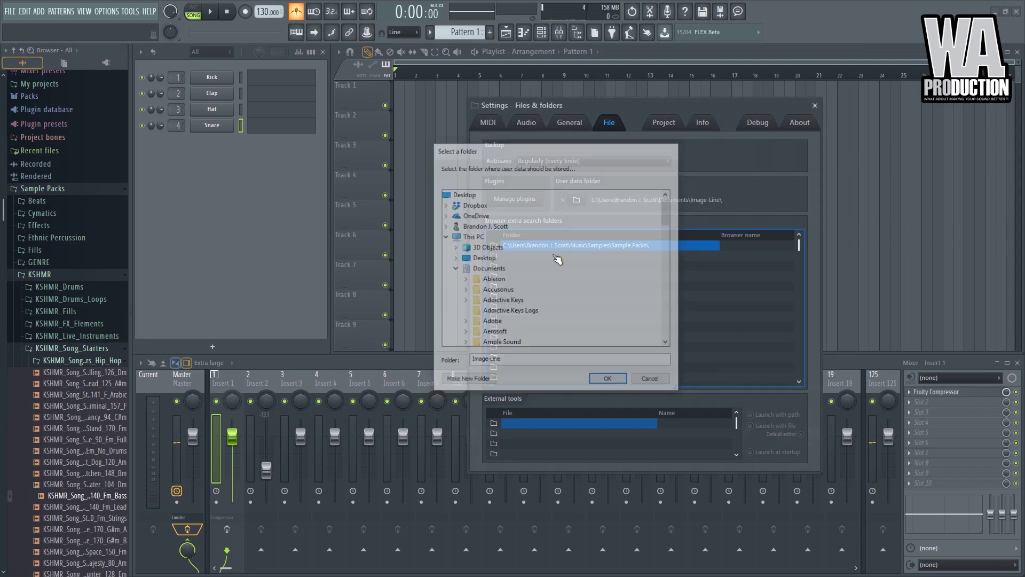
{"action": "left_click", "coordinate": [496, 261]}
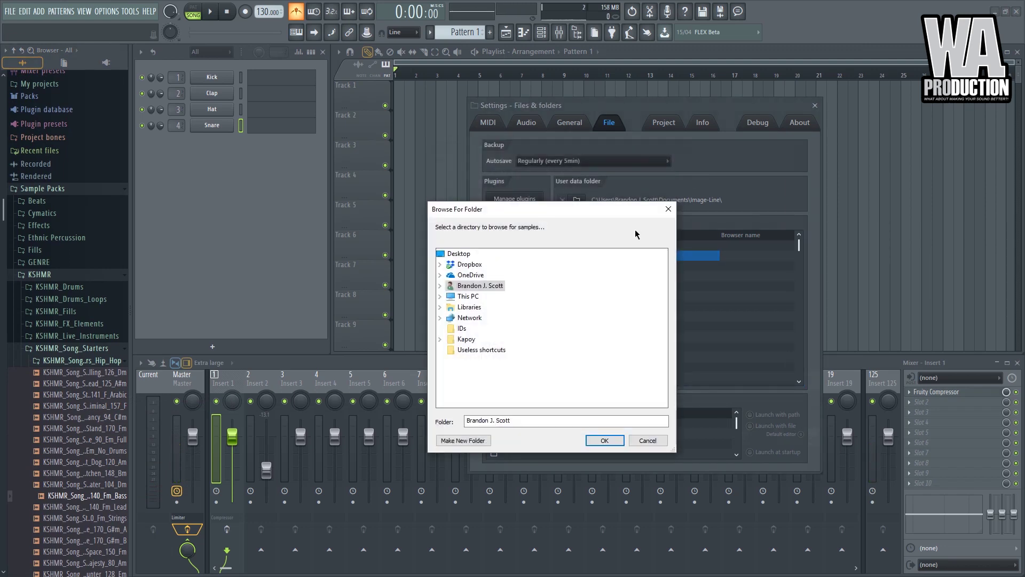
{"action": "left_click", "coordinate": [671, 212]}
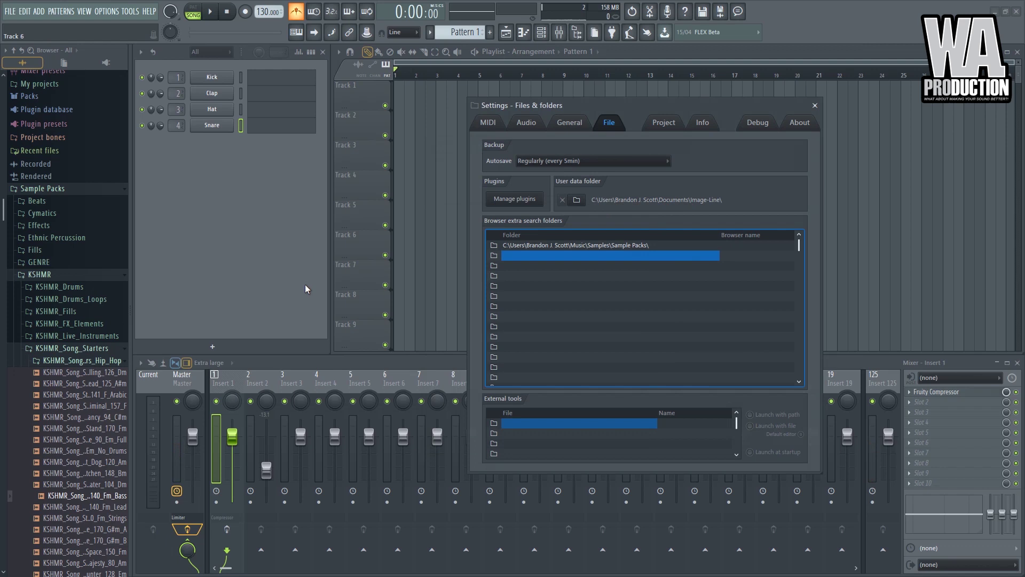
Re-expand the Sample Packs folder and collapse the KSHMR subfolders.
{"action": "left_click", "coordinate": [102, 191]}
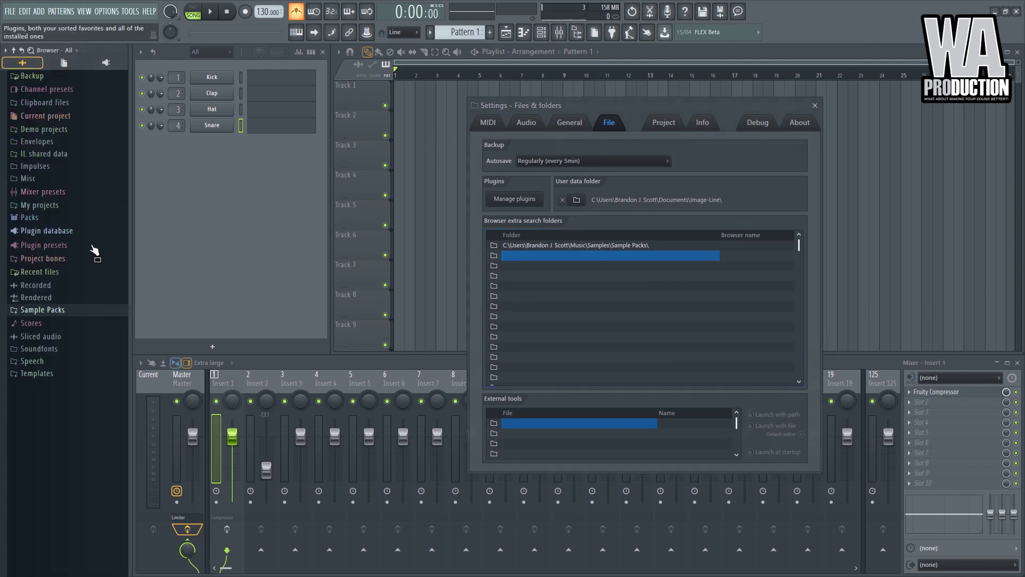
{"action": "left_click", "coordinate": [80, 312]}
{"action": "left_click", "coordinate": [63, 396]}
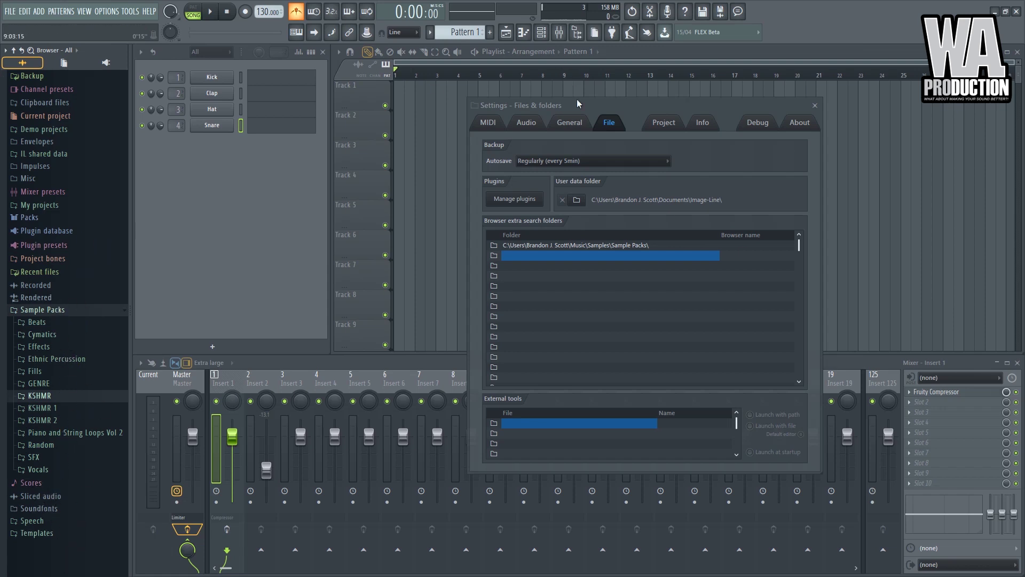
Point the project data folder to a new Desktop folder 'tutorial' and save the project there.
{"action": "left_click", "coordinate": [657, 126]}
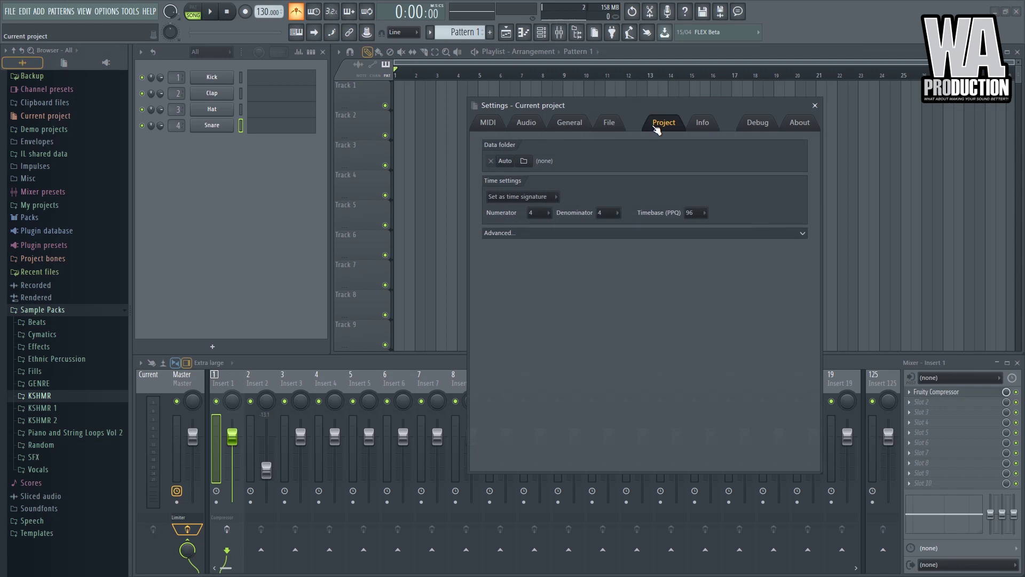
{"action": "left_click", "coordinate": [524, 161]}
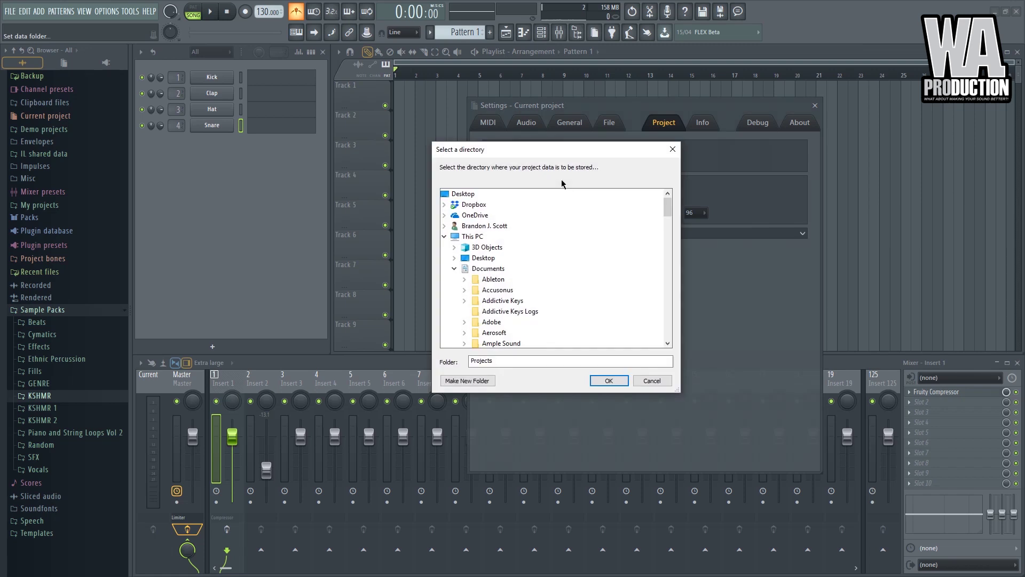
{"action": "left_click", "coordinate": [462, 194]}
{"action": "left_click", "coordinate": [474, 380]}
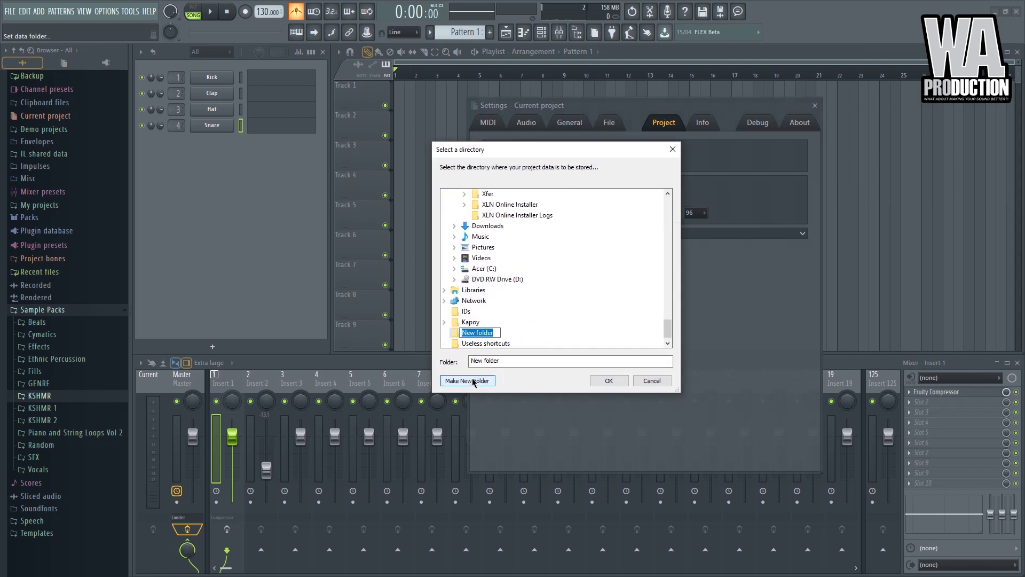
{"action": "type", "text": "tutori"}
{"action": "key", "text": "Escape"}
{"action": "left_click", "coordinate": [607, 381]}
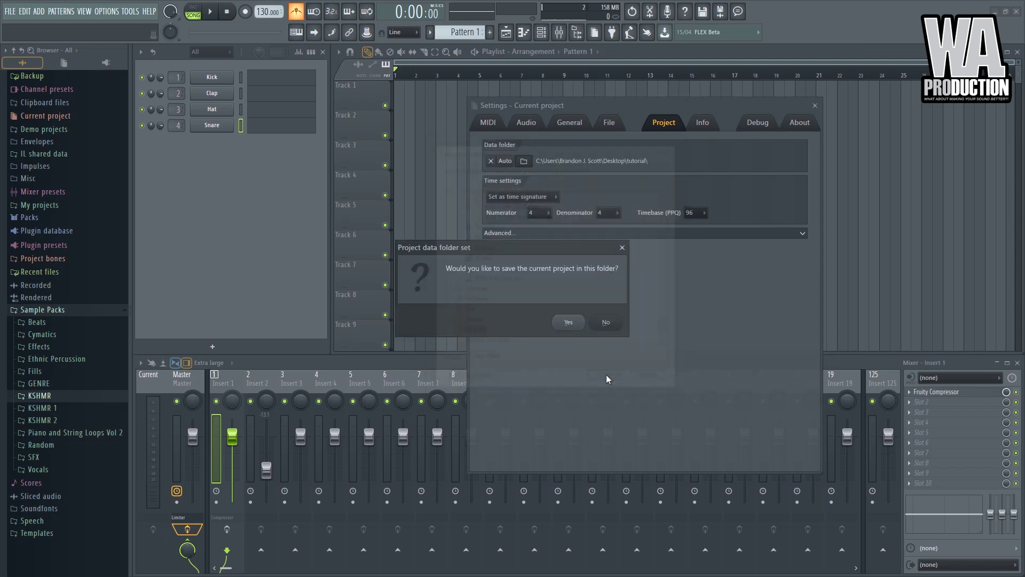
{"action": "left_click", "coordinate": [581, 323]}
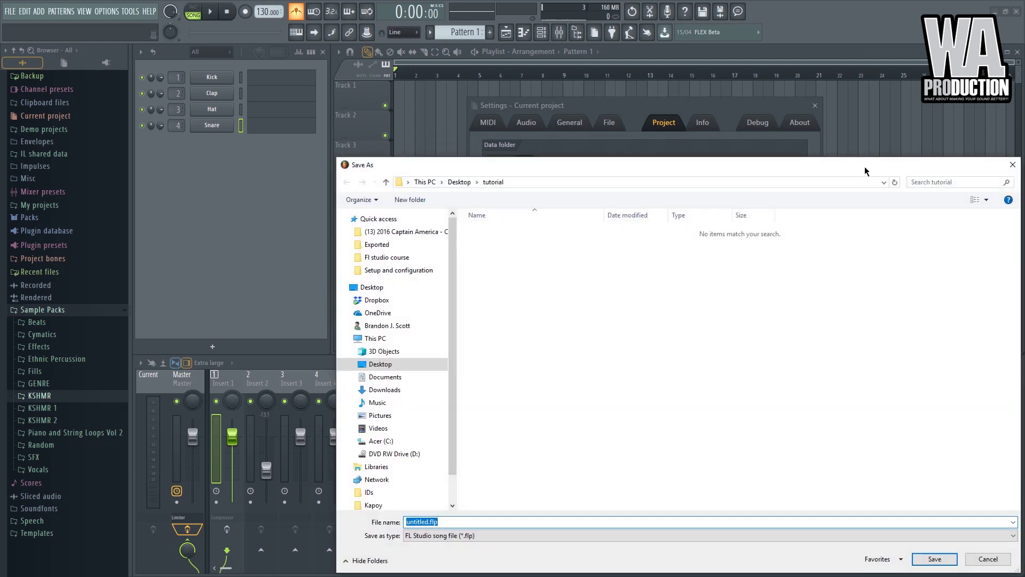
{"action": "left_click", "coordinate": [841, 521]}
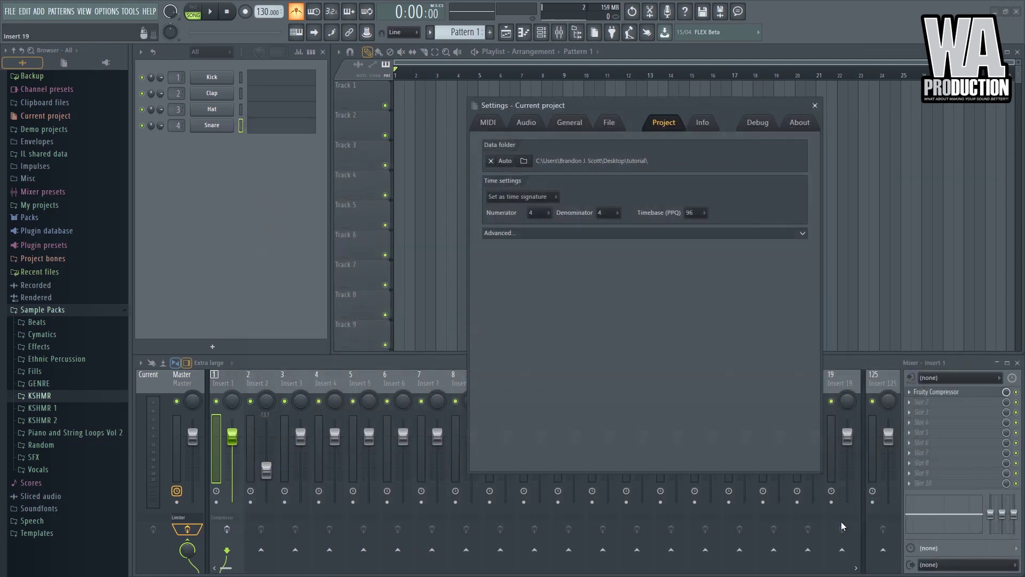
{"action": "left_click_drag", "start_coordinate": [696, 109], "coordinate": [735, 115]}
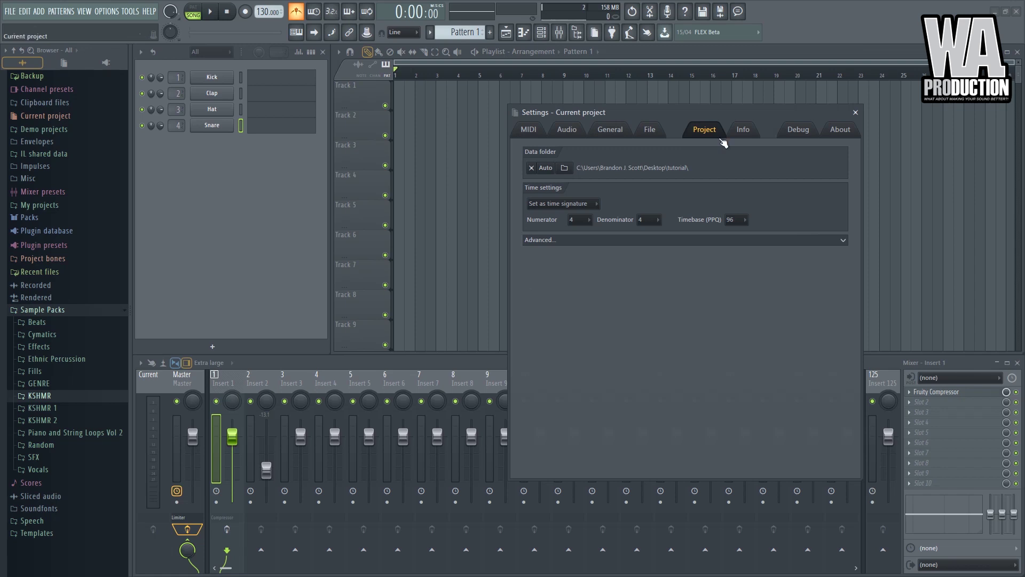
Fill in project credits with title COOL TUTORIAL, the author's name, and genre Trance.
{"action": "left_click", "coordinate": [750, 134]}
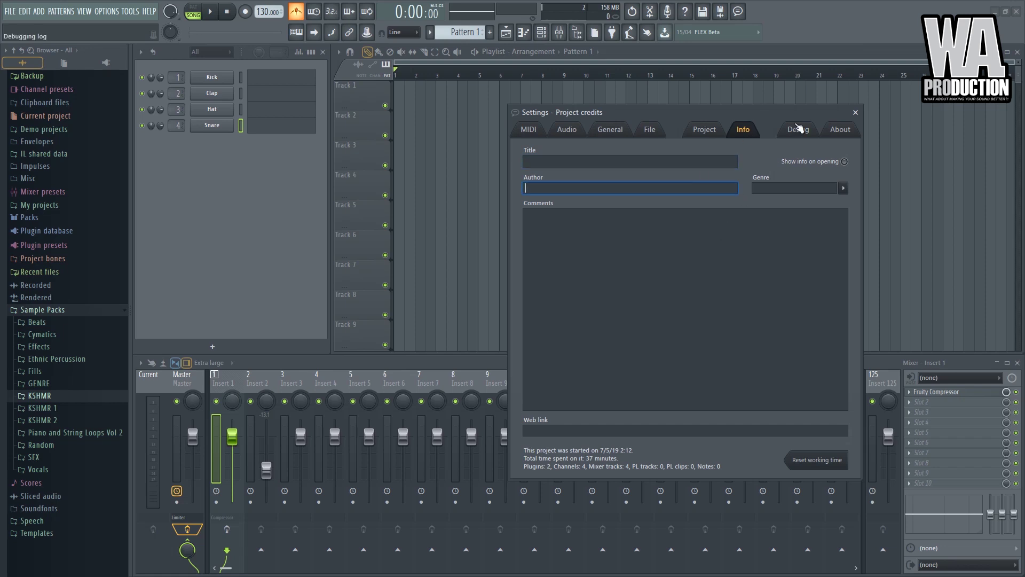
{"action": "left_click_drag", "start_coordinate": [775, 115], "coordinate": [723, 131]}
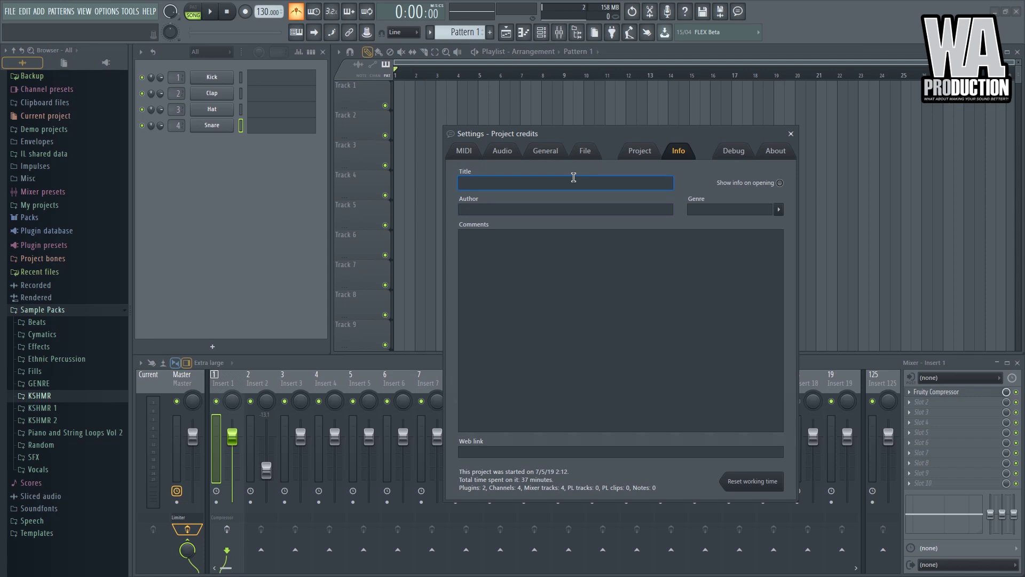
{"action": "type", "text": "COOL TUTORIAL"}
{"action": "key", "text": "Caps_Lock"}
{"action": "type", "text": "Brandon J"}
{"action": "left_click", "coordinate": [780, 213]}
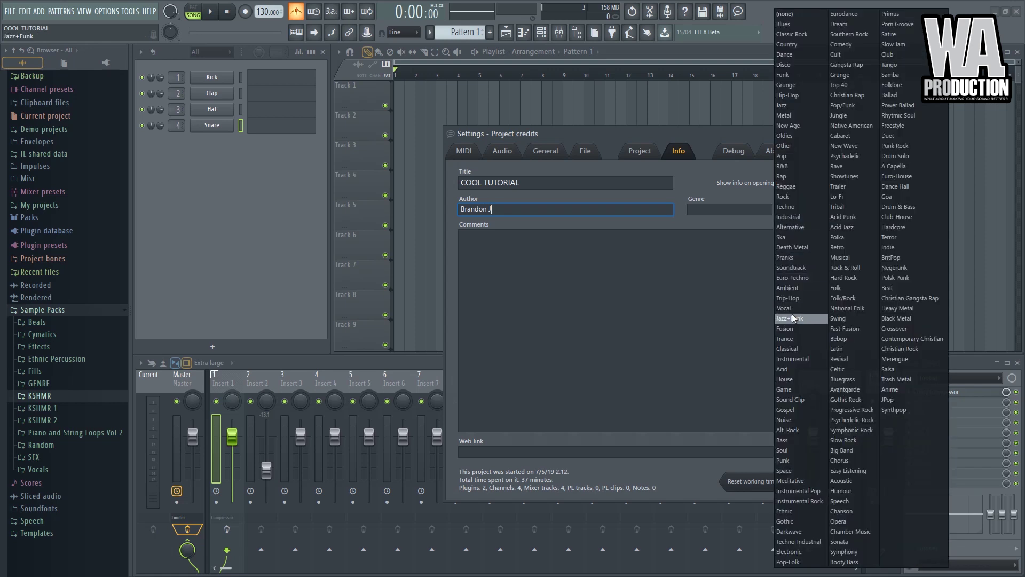
{"action": "left_click", "coordinate": [791, 338]}
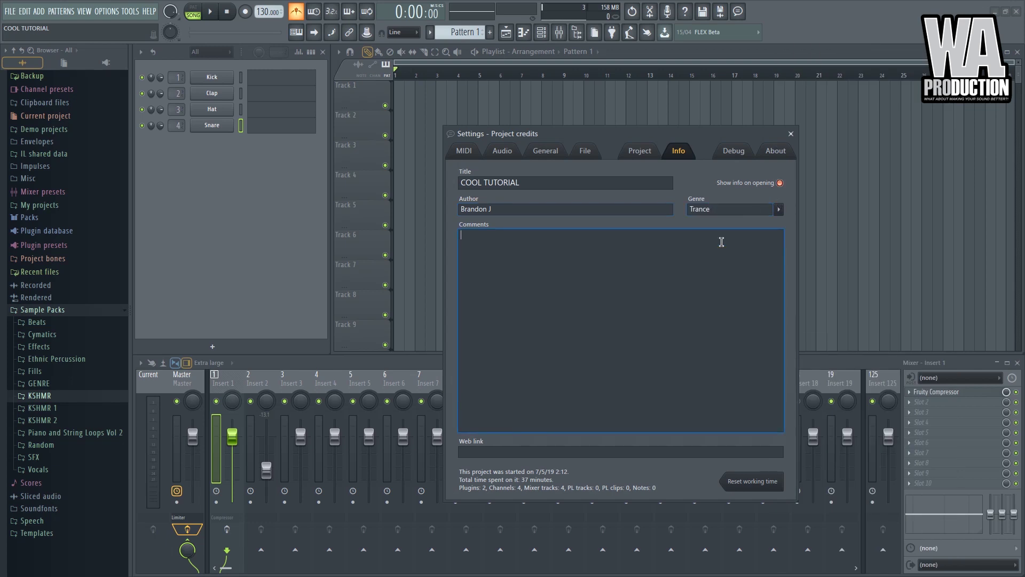
Add comments '1. add some guitar' and '2. add more punch on the kick'.
{"action": "type", "text": "1. asdasd"}
{"action": "key", "text": "BackSpace"}
{"action": "key", "text": "BackSpace"}
{"action": "key", "text": "BackSpace"}
{"action": "key", "text": "BackSpace"}
{"action": "key", "text": "BackSpace"}
{"action": "type", "text": "dd some guitar"}
{"action": "key", "text": "Return"}
{"action": "type", "text": "2. add more  punch on thek"}
{"action": "key", "text": "BackSpace"}
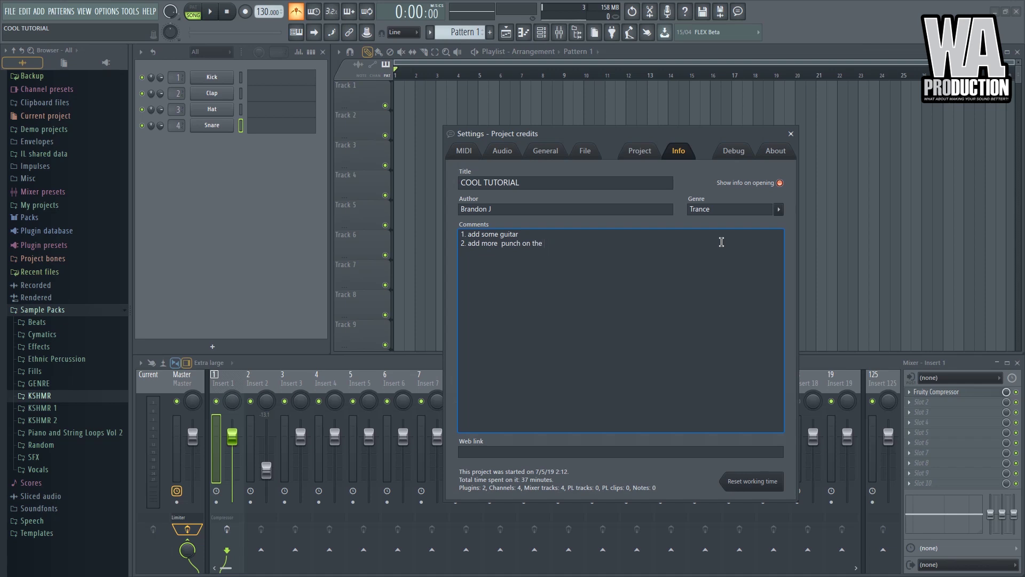
{"action": "type", "text": "kick"}
Select the Web link field in the project credits window.
{"action": "left_click_drag", "start_coordinate": [716, 136], "coordinate": [672, 136]}
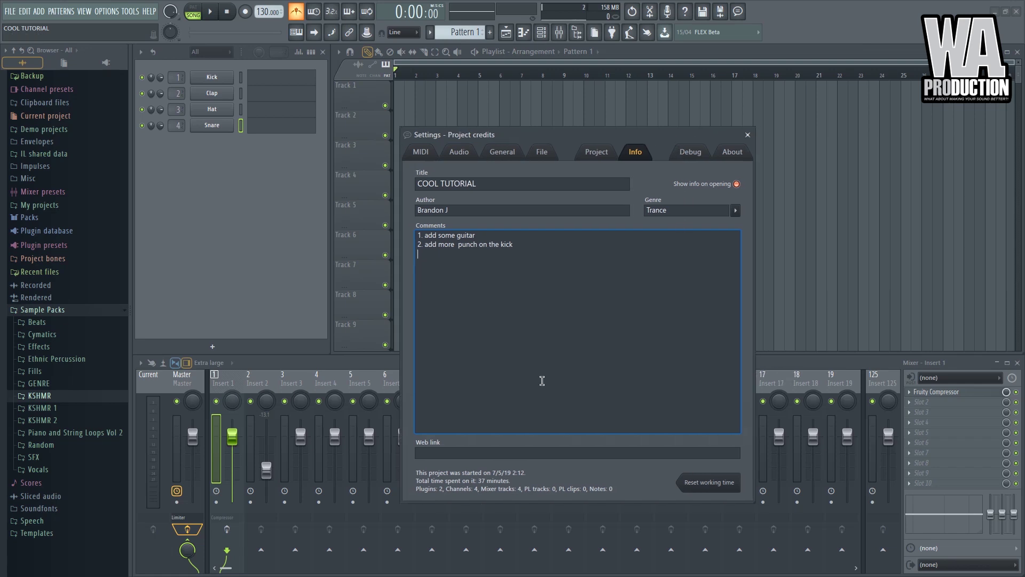
{"action": "left_click", "coordinate": [516, 454]}
{"action": "left_click_drag", "start_coordinate": [662, 134], "coordinate": [679, 79]}
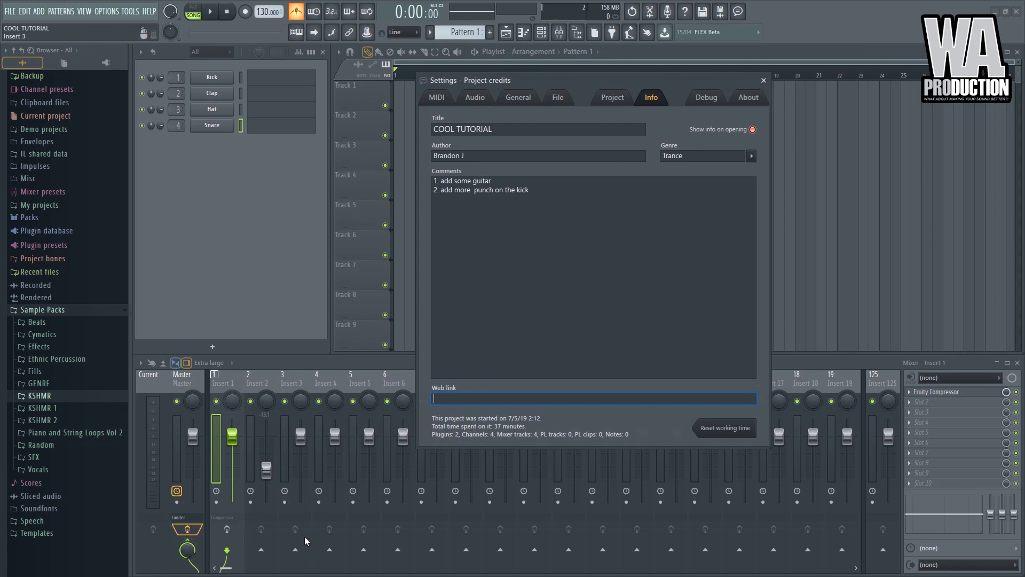
{"action": "left_click_drag", "start_coordinate": [731, 84], "coordinate": [729, 143]}
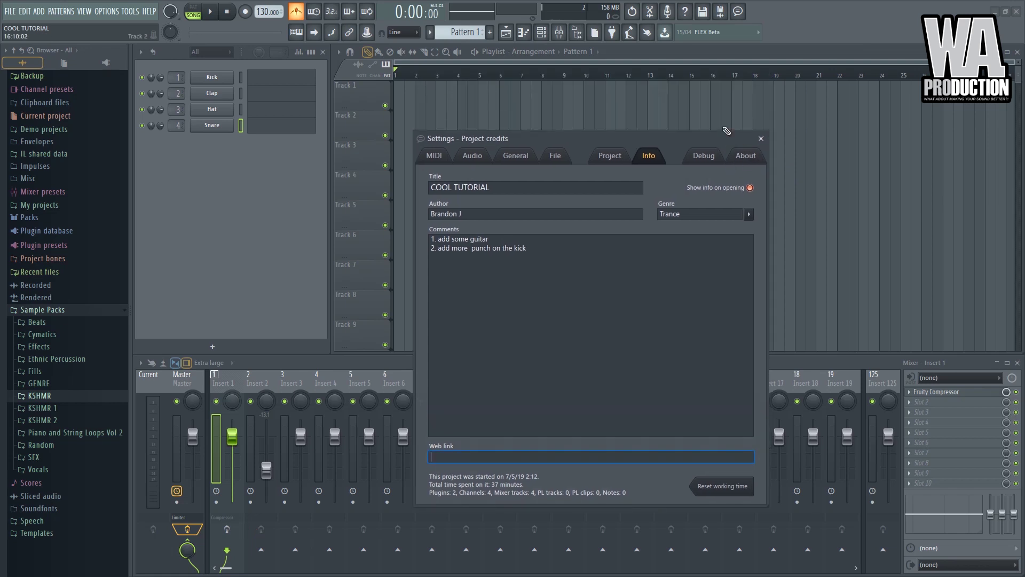
Close settings, then turn on mixer routing cables and place the track inspector on the left.
{"action": "left_click", "coordinate": [761, 139]}
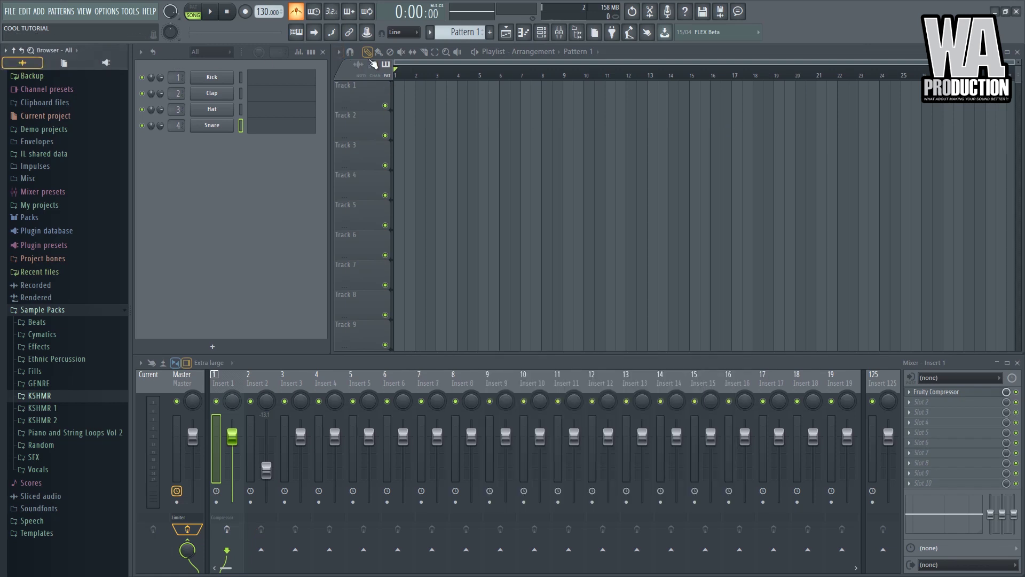
{"action": "left_click", "coordinate": [141, 364]}
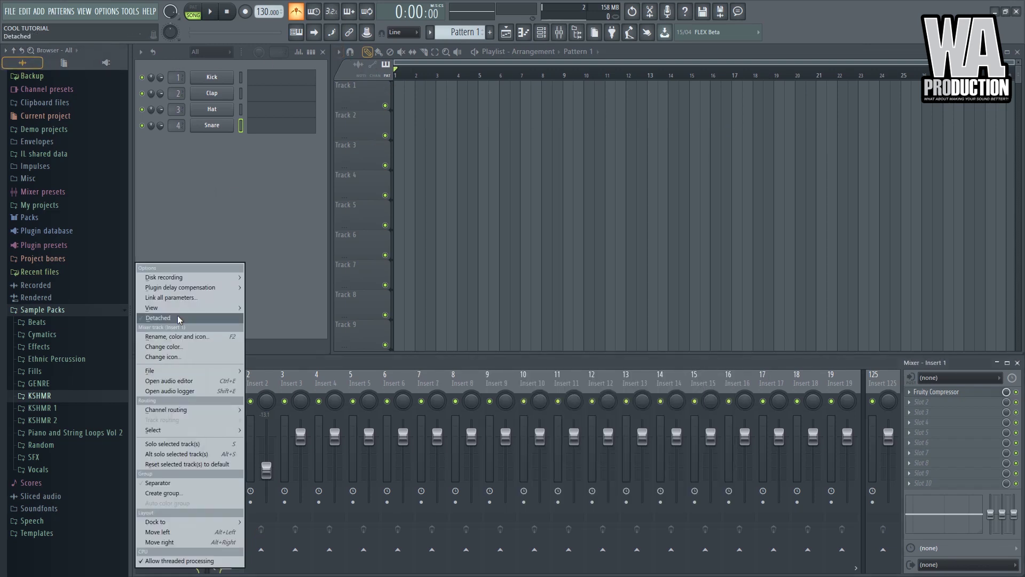
{"action": "mouse_move", "coordinate": [179, 310]}
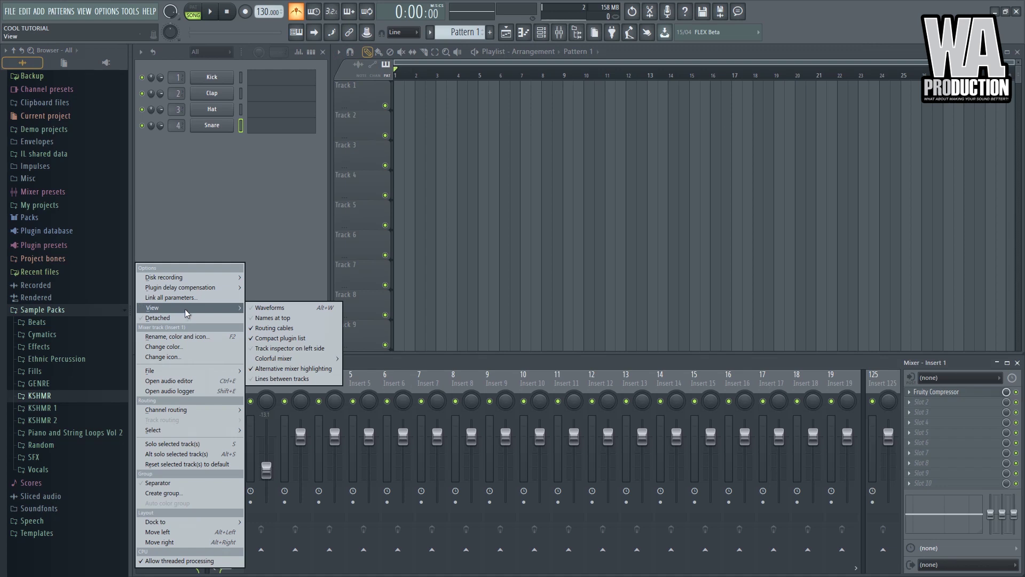
{"action": "left_click", "coordinate": [253, 328]}
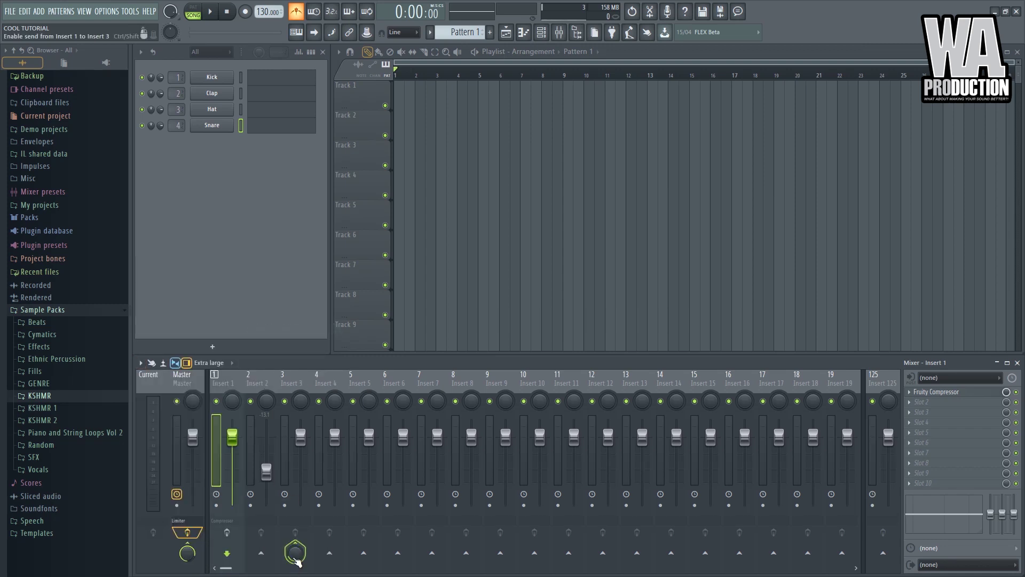
{"action": "left_click", "coordinate": [141, 364]}
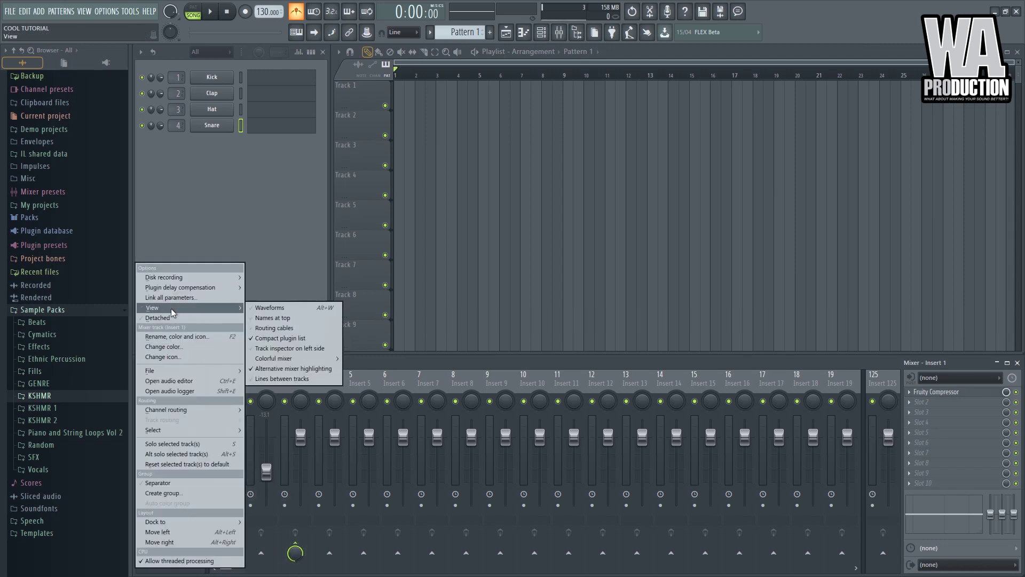
{"action": "left_click", "coordinate": [263, 347]}
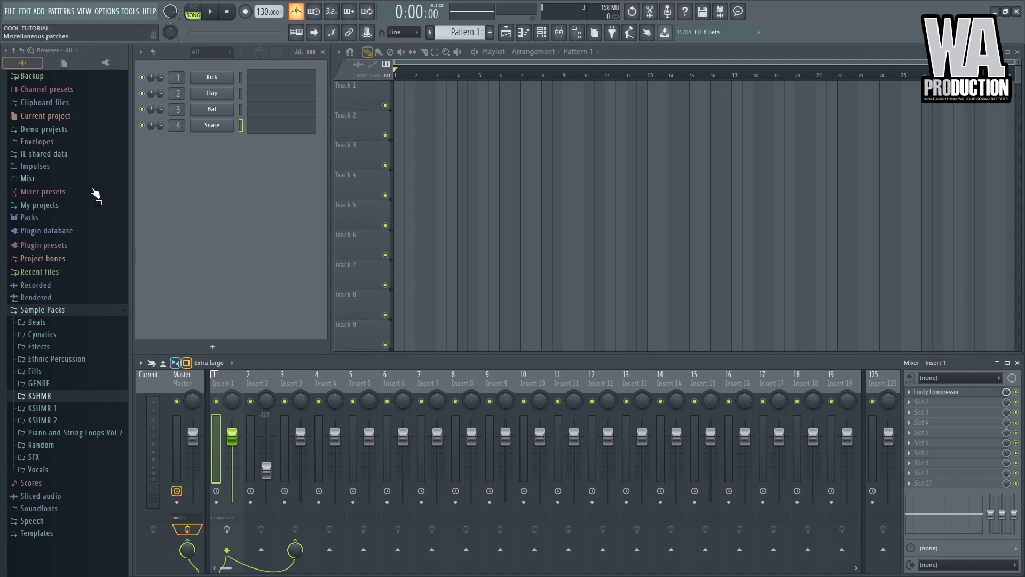
{"action": "left_click", "coordinate": [338, 52]}
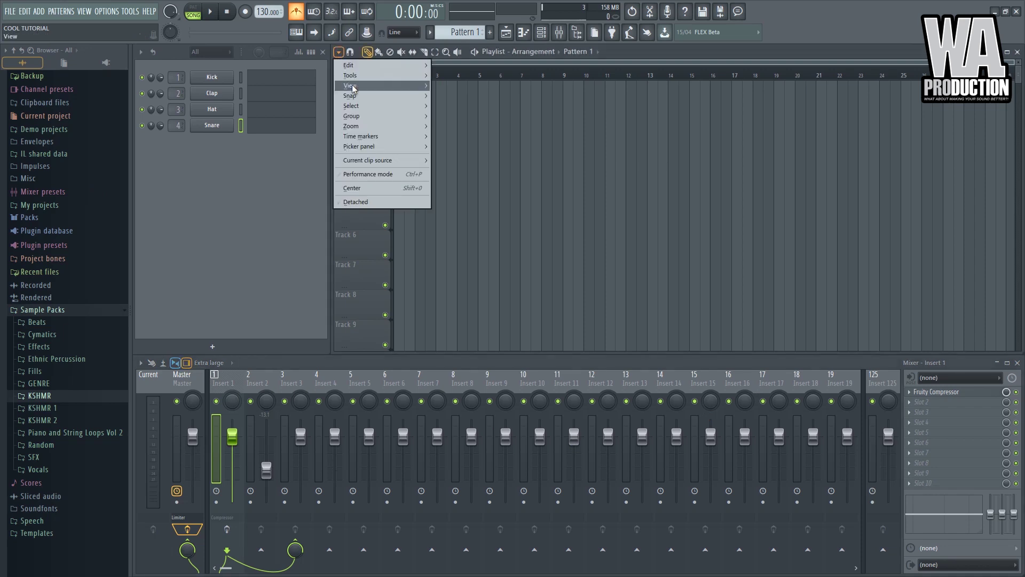
{"action": "mouse_move", "coordinate": [355, 91]}
{"action": "left_click", "coordinate": [461, 96]}
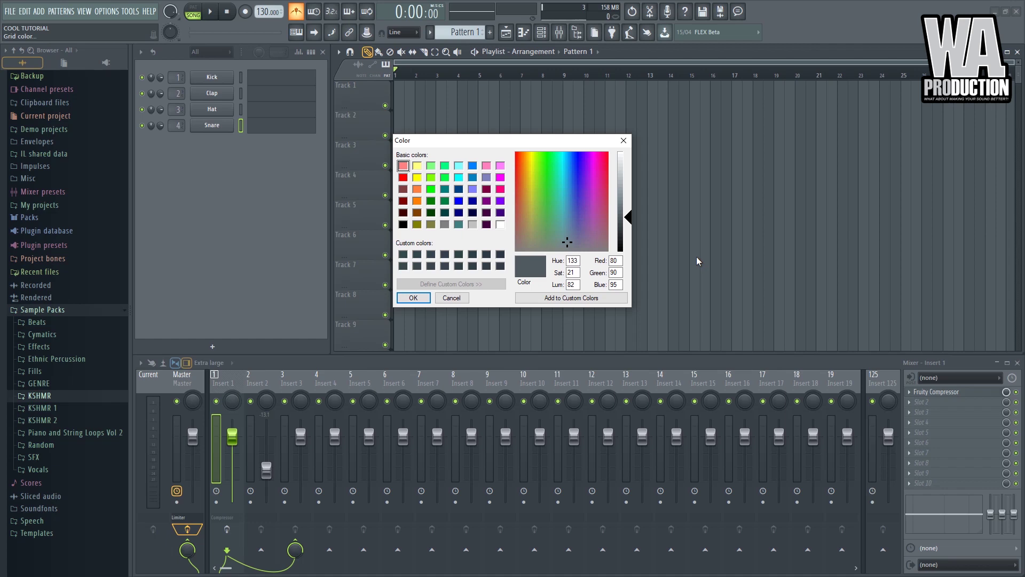
{"action": "left_click", "coordinate": [624, 141]}
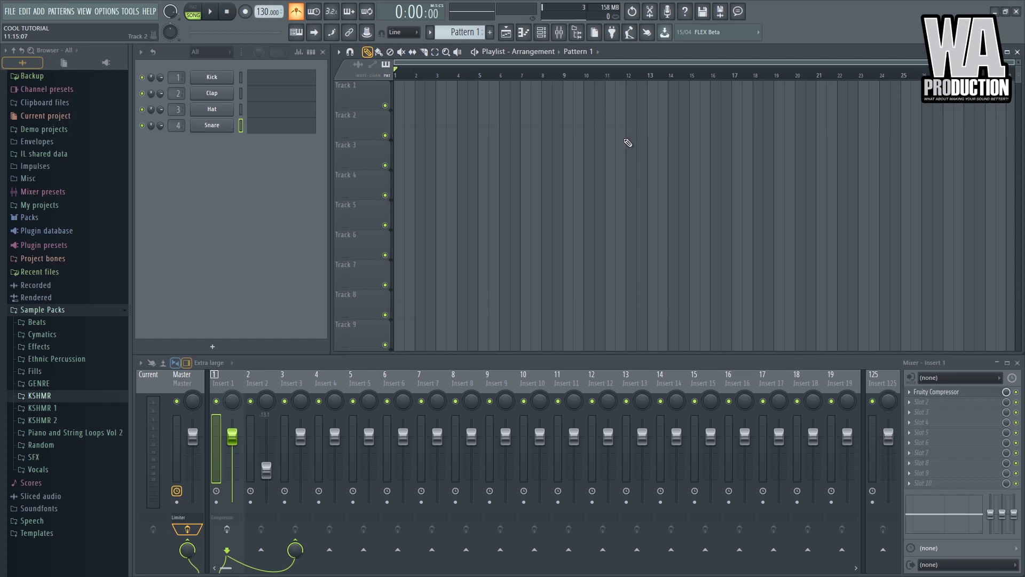